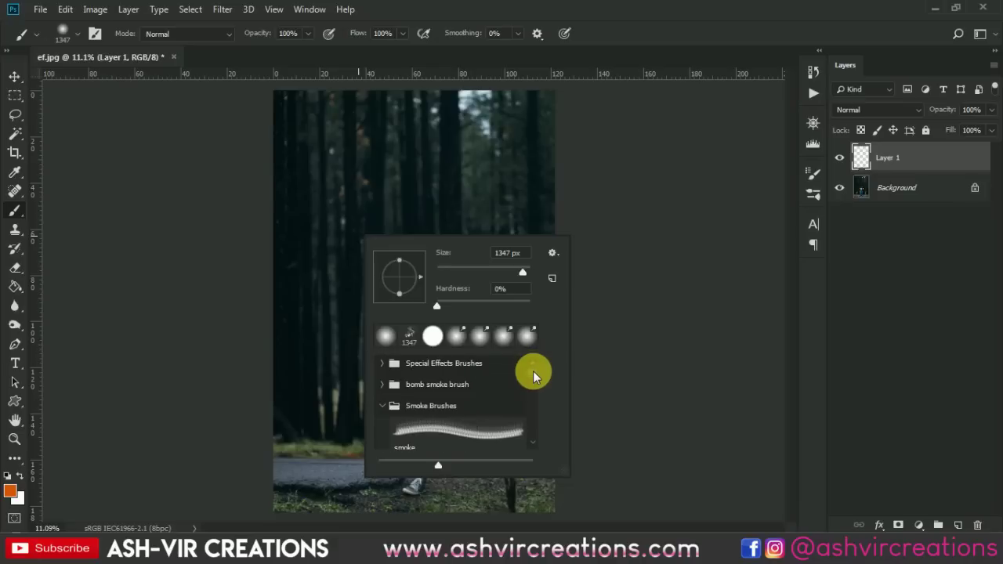
- Stamp orange smoke around the woman's head on Layer 1 using the 1165 px smoke brush enlarged to 2600 px
left_click(443, 416)
scroll(445, 431, "down", 1)
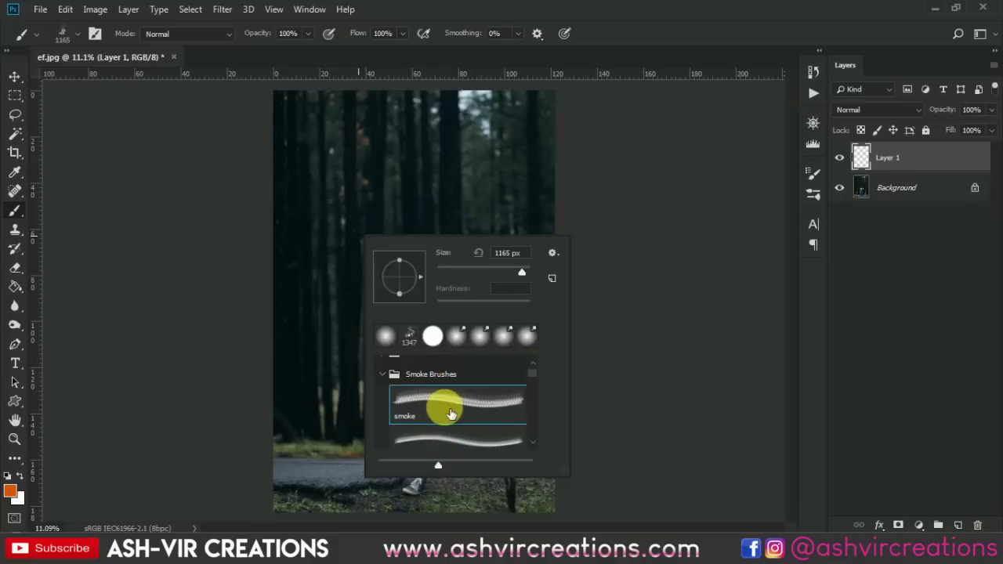
double_click(451, 409)
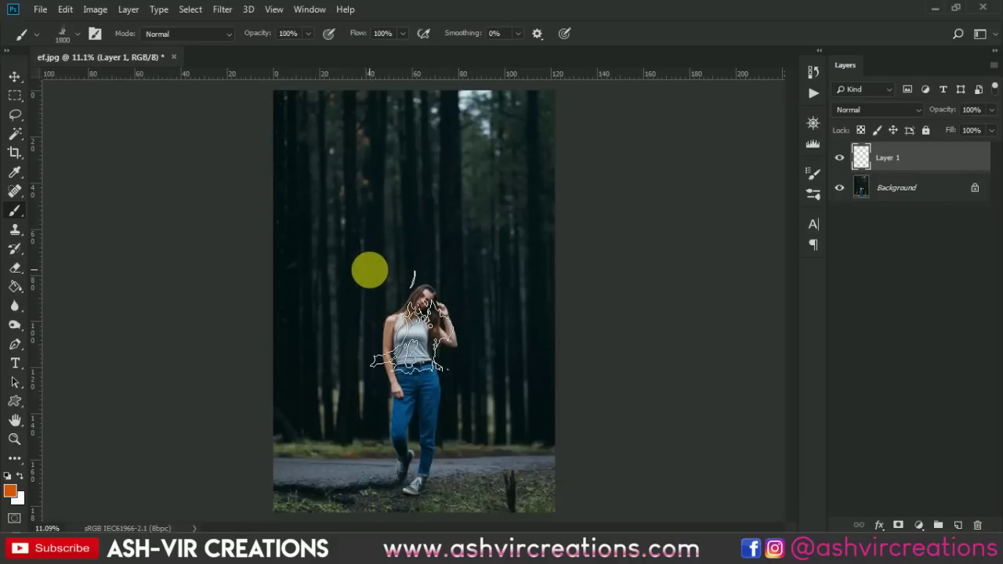
key("bracketright")
key("bracketright")
key("bracketright")
key("bracketright")
key("bracketright")
key("bracketright")
key("bracketright")
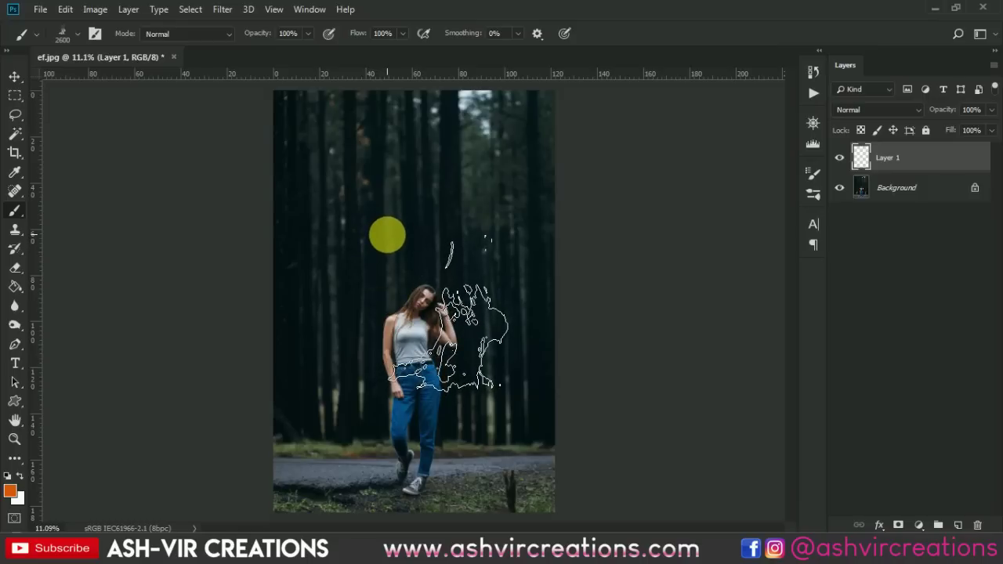
left_click(387, 235)
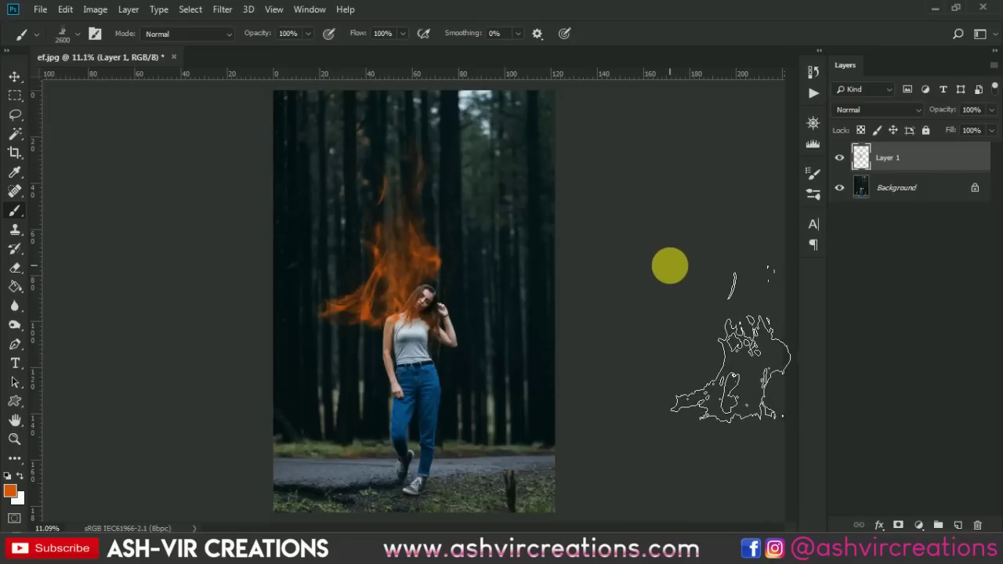
key("ctrl+minus")
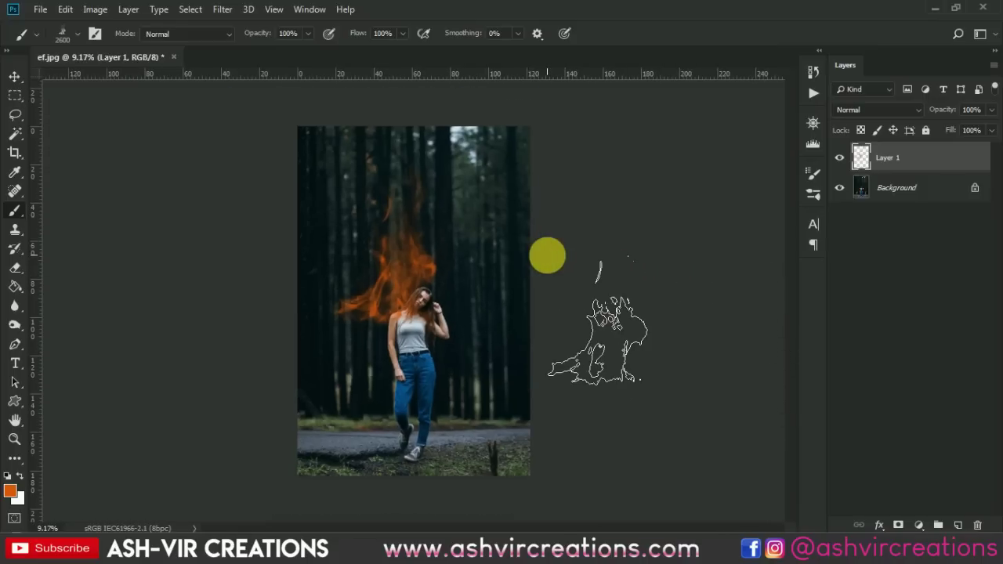
- Hide Layer 1 and choose the 1347 px smoke brush for painting on a new layer
left_click(839, 159)
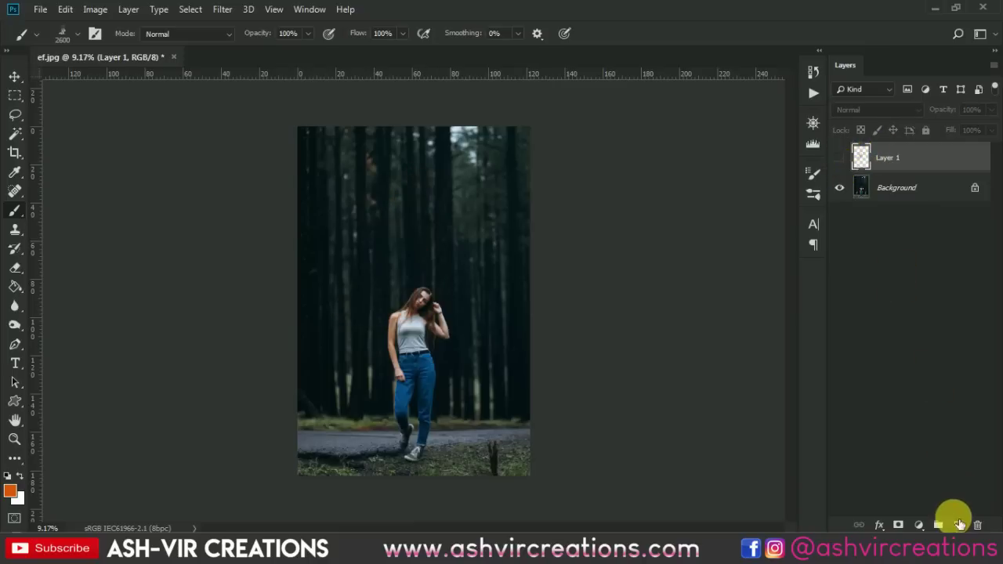
left_click(959, 523)
right_click(406, 257)
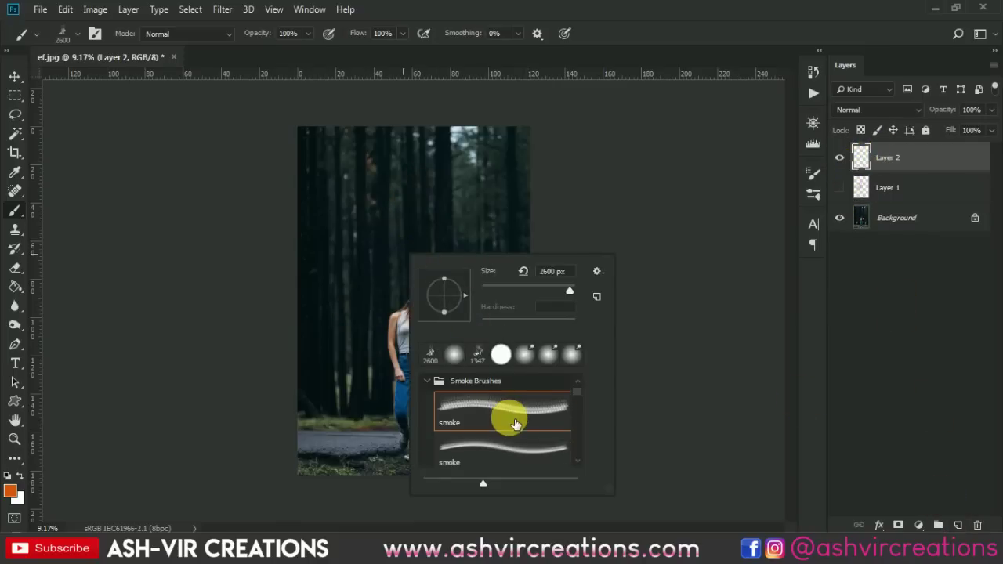
scroll(515, 424, "down", 1)
left_click(518, 452)
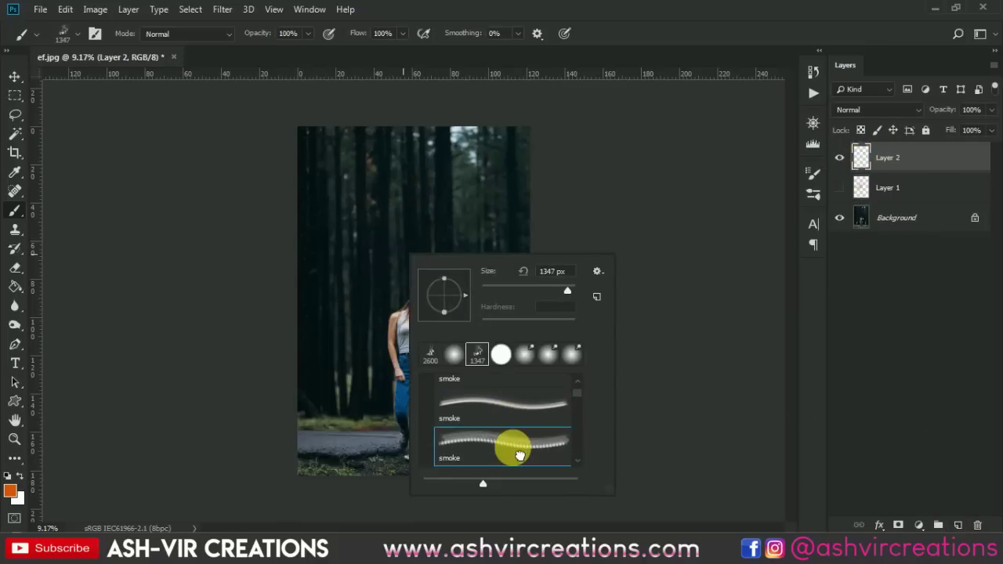
key("Return")
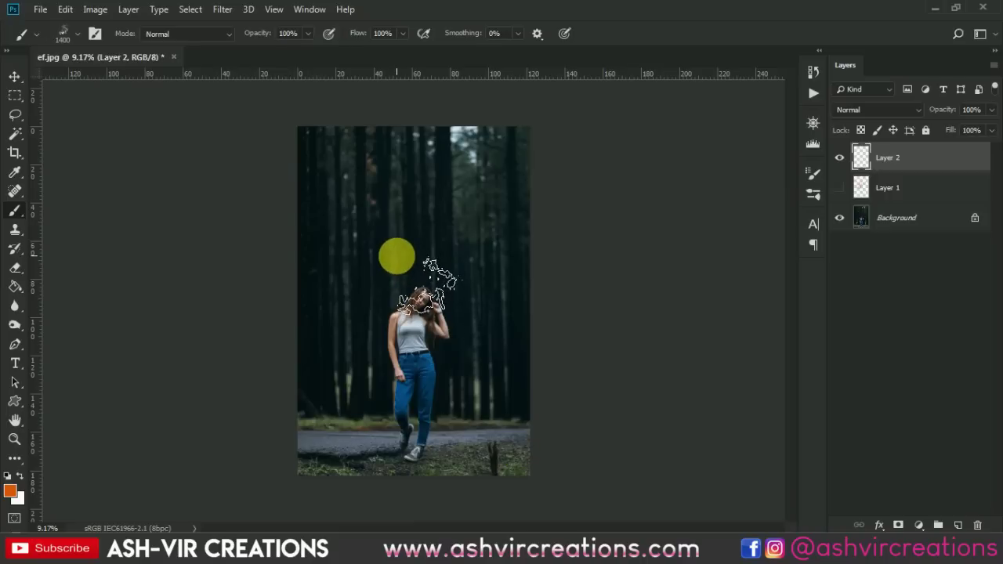
- Stamp orange smoke over the woman's head with the brush enlarged to 3000 px, and shift it down toward her torso
key("bracketright")
key("bracketright")
key("bracketright")
key("bracketright")
key("bracketright")
key("bracketright")
key("bracketright")
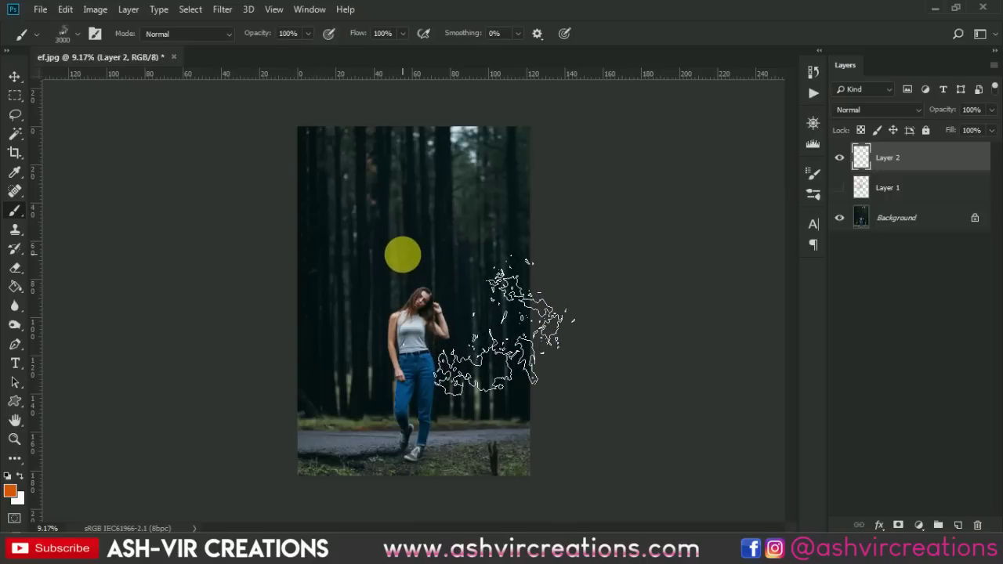
left_click(403, 255)
left_click(403, 254)
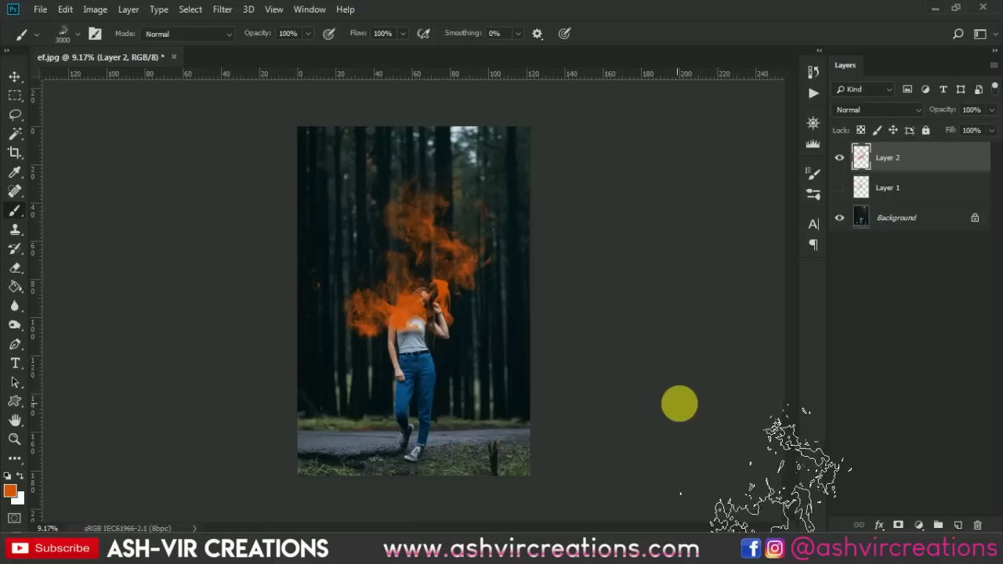
key("v")
left_click_drag(394, 306, 384, 339)
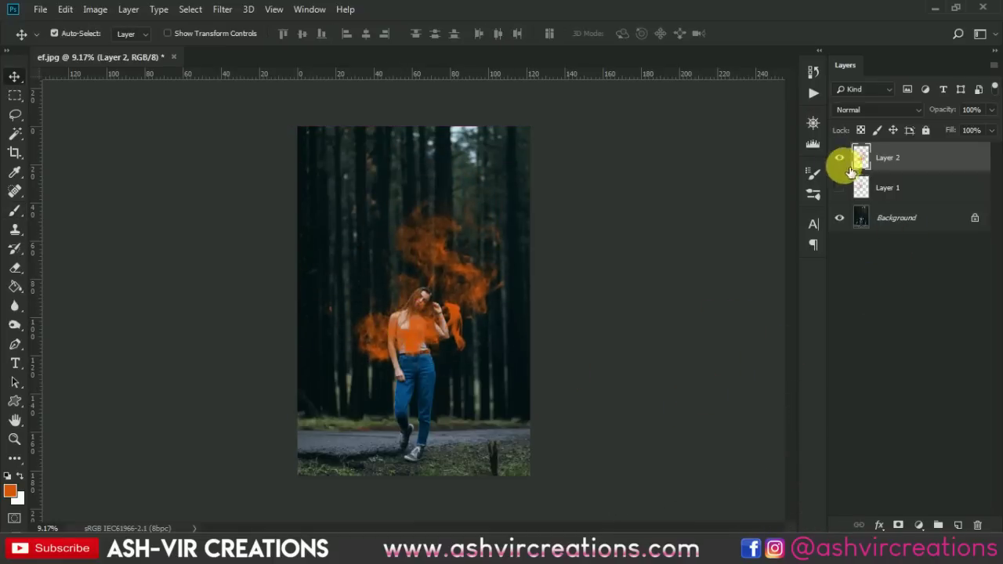
- Hide Layer 2 and choose the 1071 px smoke brush for painting on a new layer
left_click(839, 157)
left_click(962, 524)
scroll(379, 386, "up", 2)
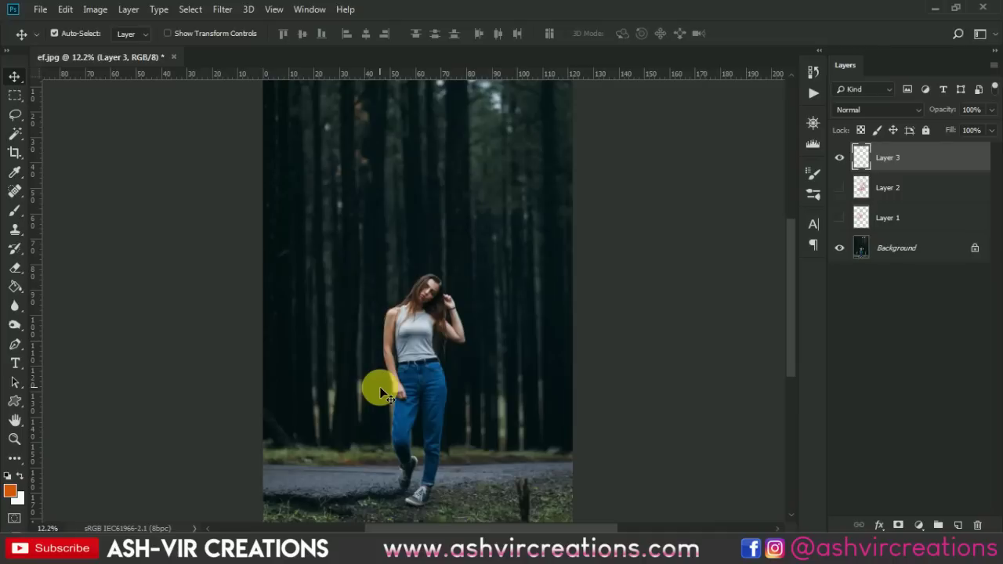
left_click(15, 210)
right_click(299, 241)
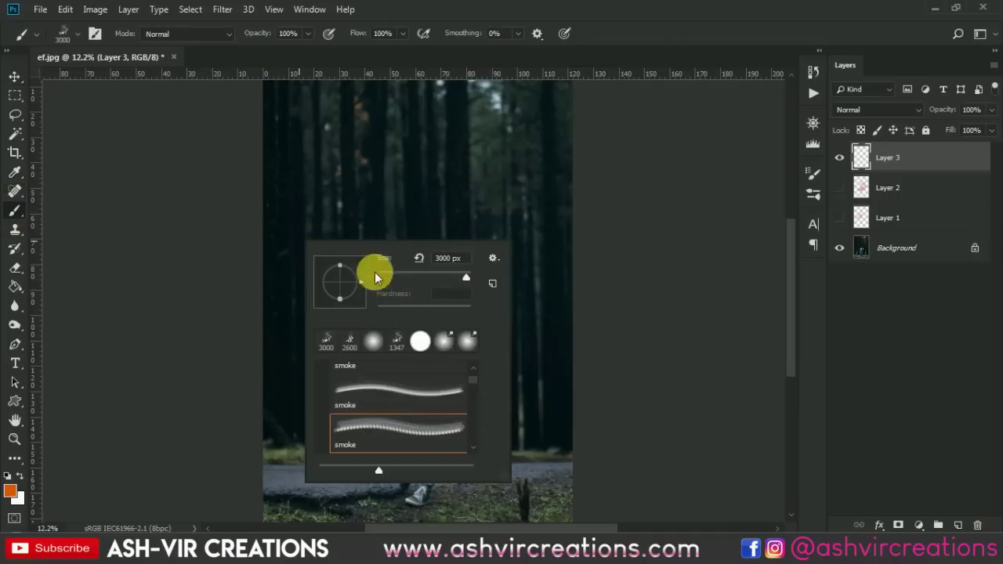
scroll(474, 384, "down", 4)
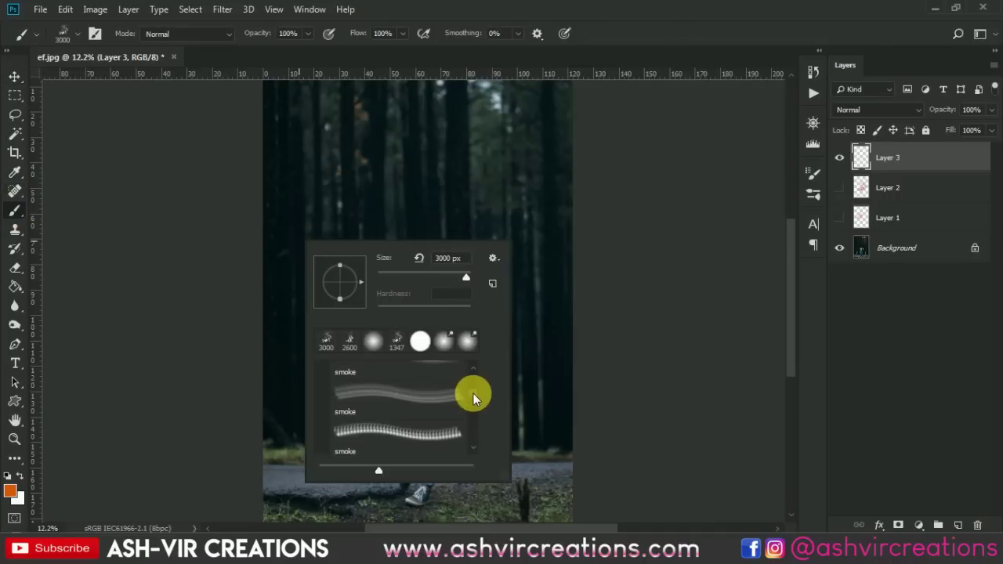
left_click(432, 376)
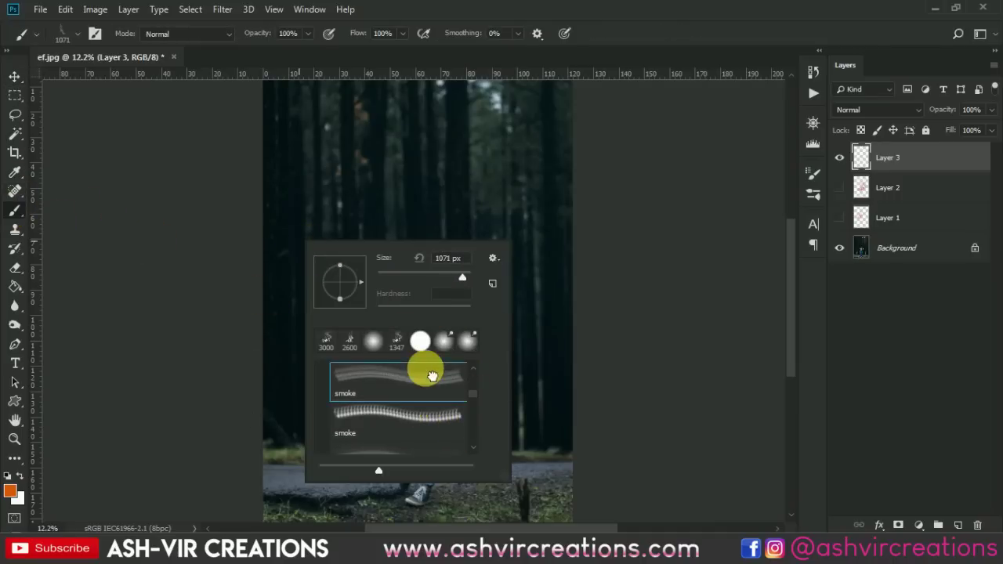
double_click(425, 391)
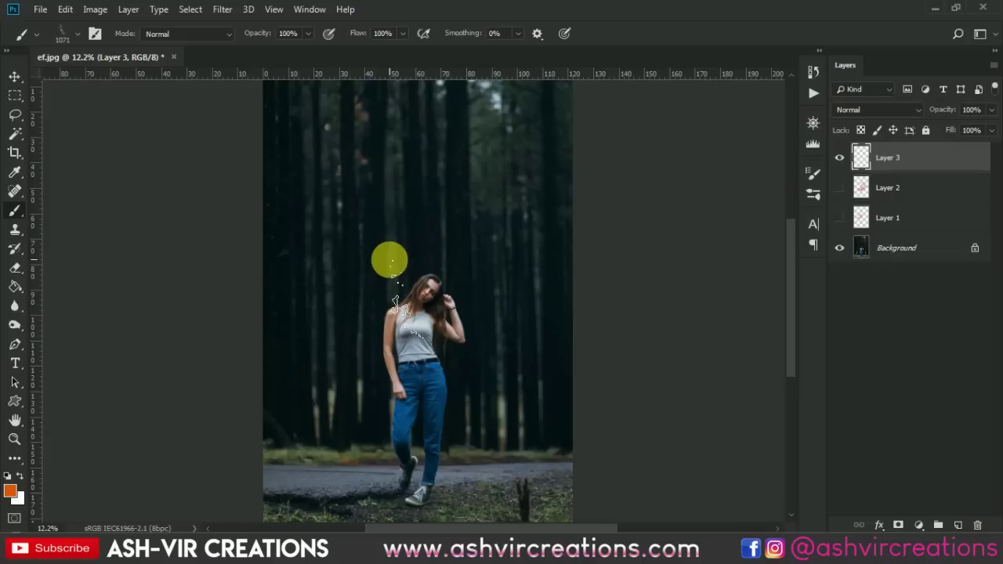
- Stamp orange smoke over the woman with the brush enlarged to 2874 px, and move it into the forest to the left of her
right_click(392, 261)
left_click_drag(722, 10, 704, 41)
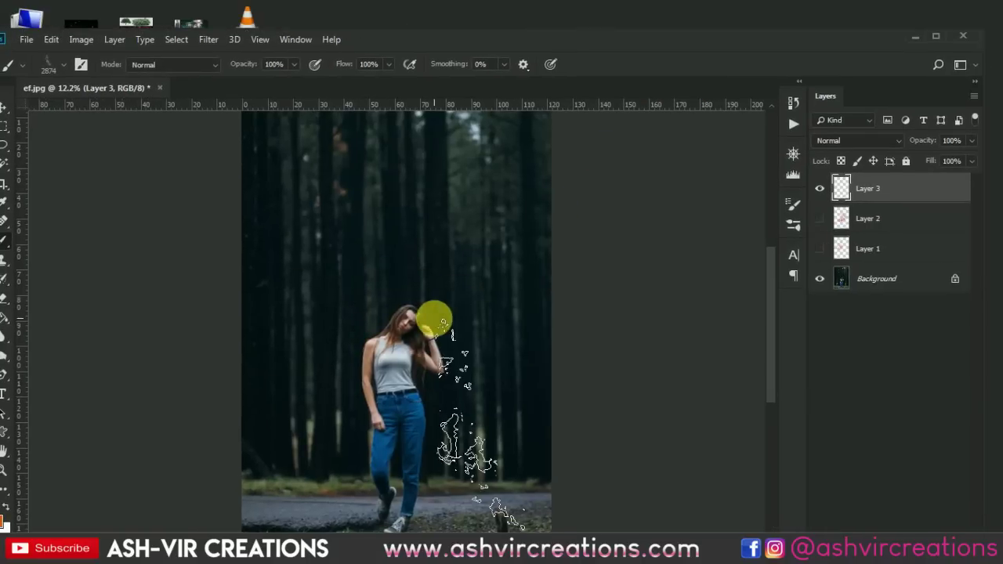
double_click(604, 40)
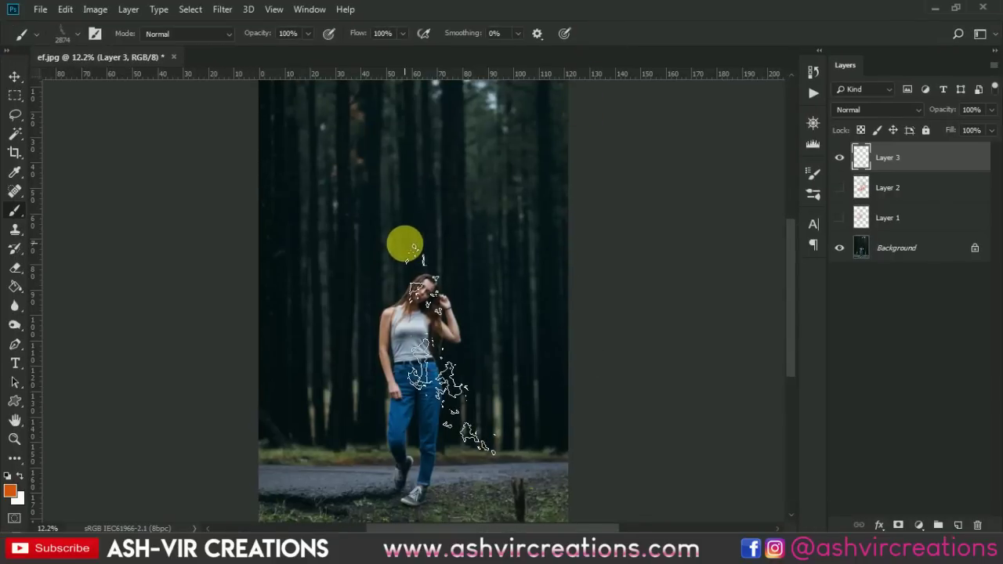
left_click(404, 245)
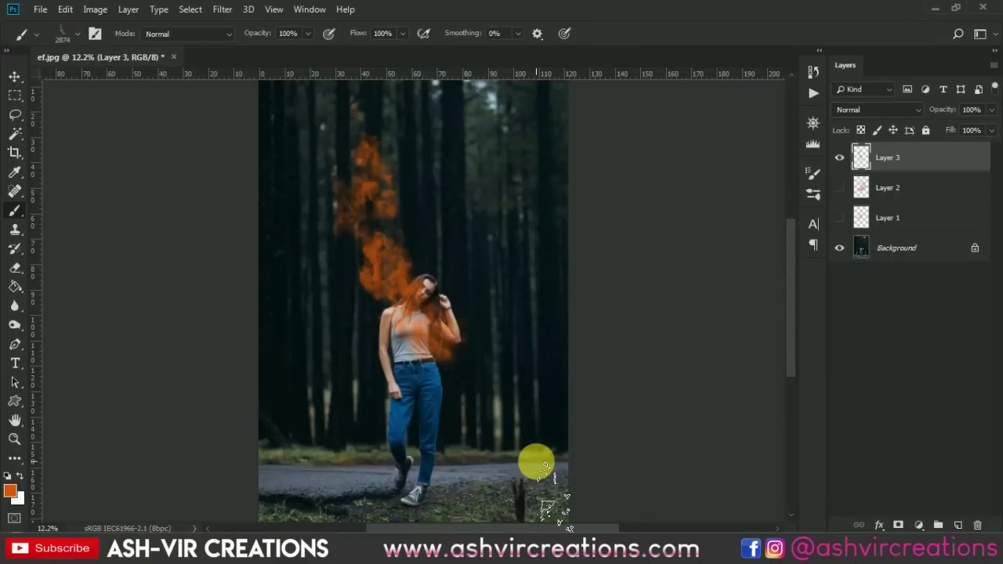
key("v")
mouse_move(385, 269)
left_mouse_down()
mouse_move(446, 253)
mouse_move(361, 292)
mouse_move(314, 332)
left_mouse_up()
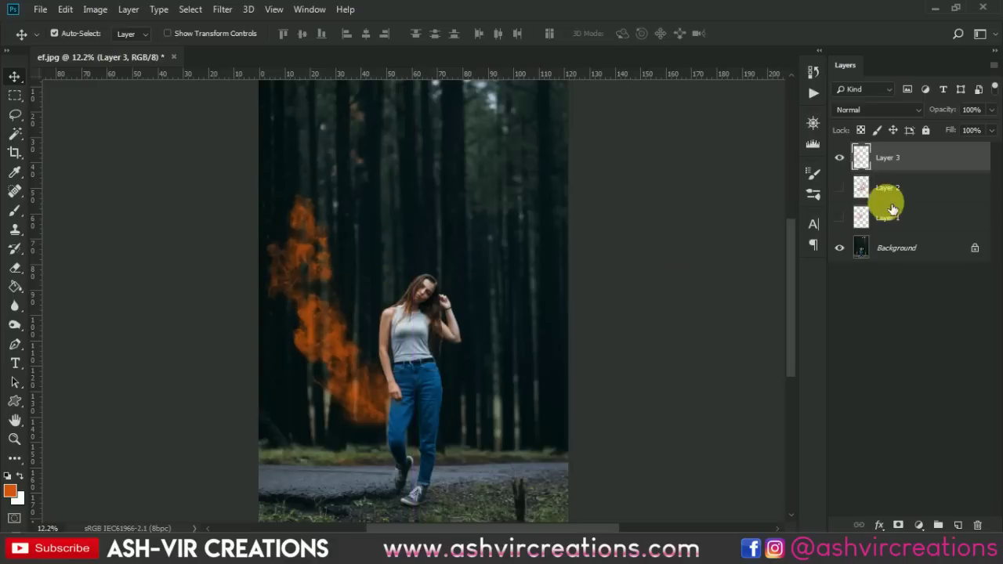
- Open the brush Preset Manager and enlarge it to examine the tips in the Smoke Brushes group
left_click(22, 211)
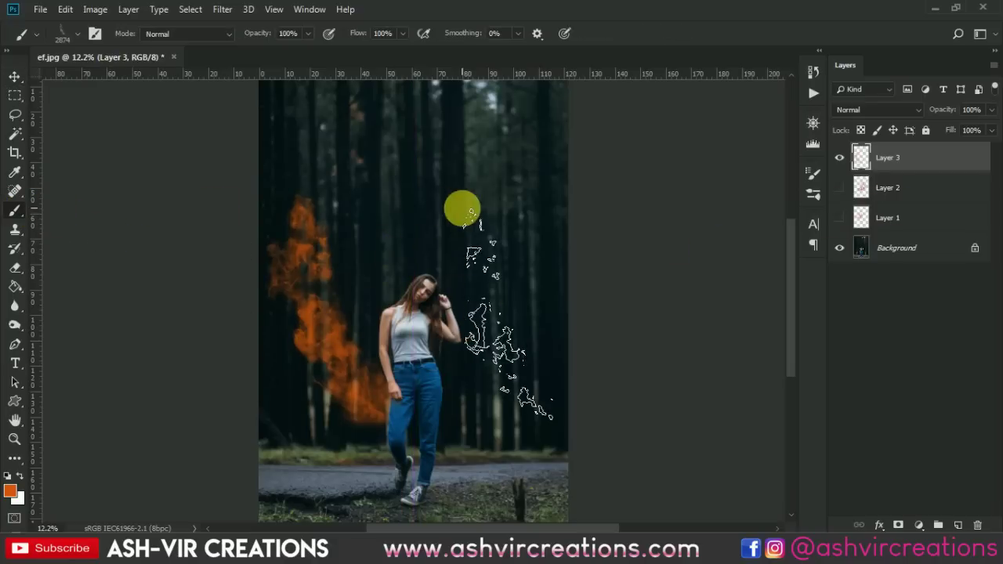
right_click(425, 198)
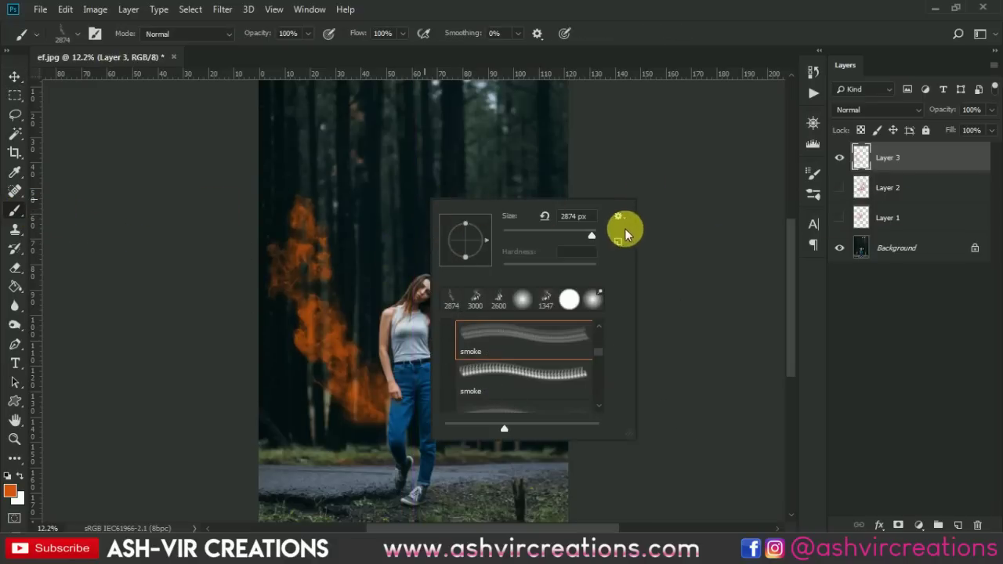
left_click(620, 217)
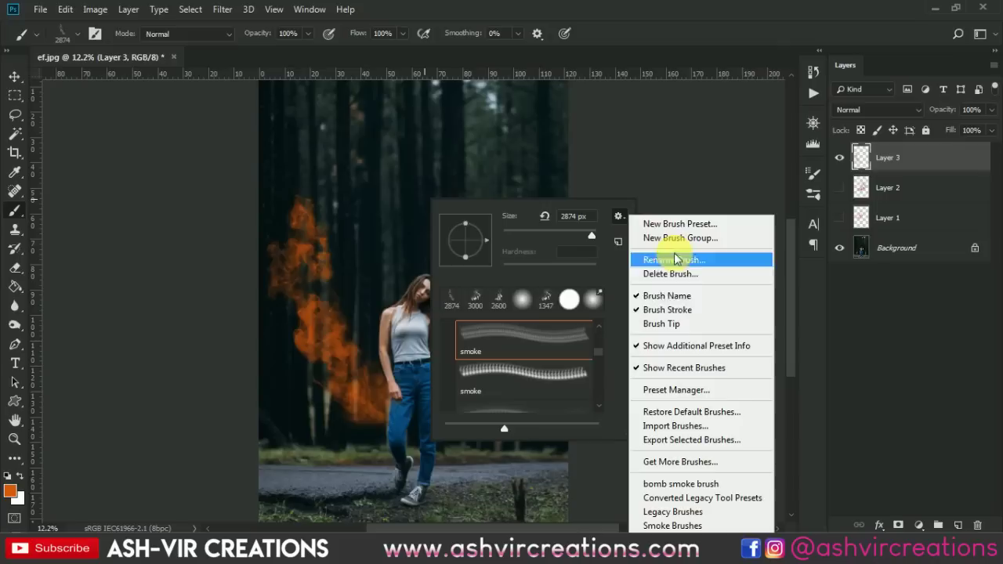
left_click(680, 389)
left_click(285, 213)
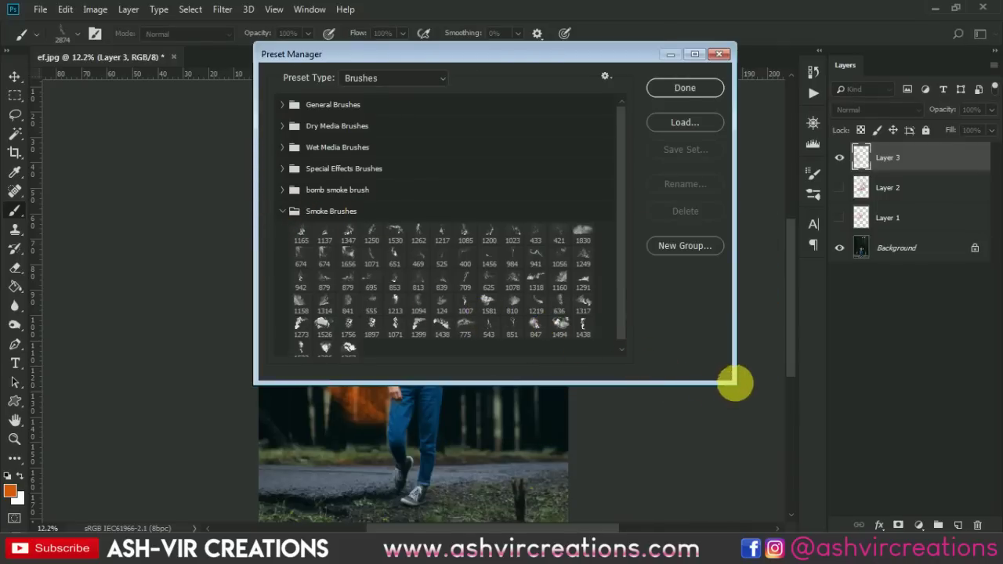
mouse_move(734, 383)
left_mouse_down()
mouse_move(760, 421)
mouse_move(810, 453)
left_mouse_up()
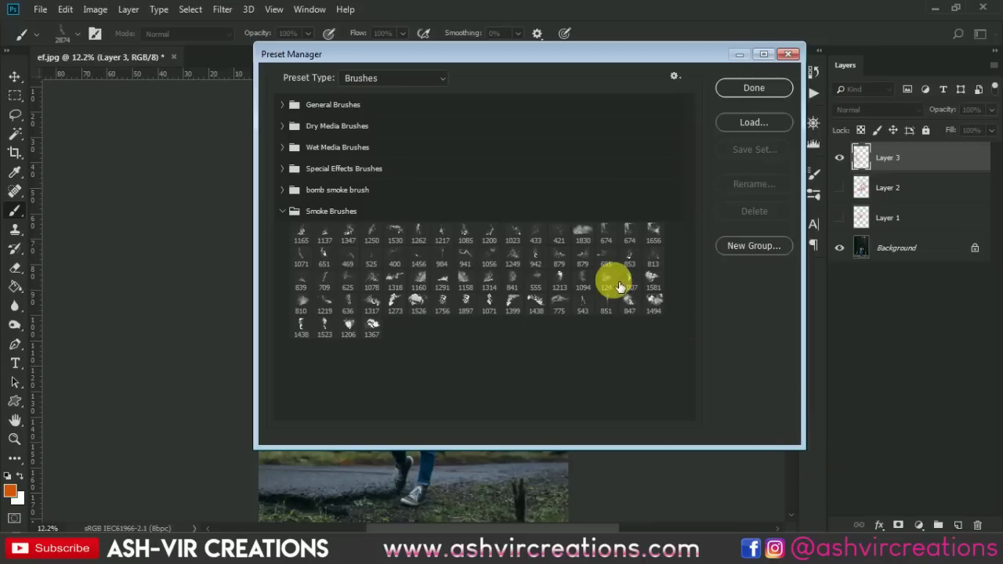
- Check the name of the 1273 px smoke brush, keep it as it is, and close the Preset Manager
left_click(399, 302)
double_click(400, 303)
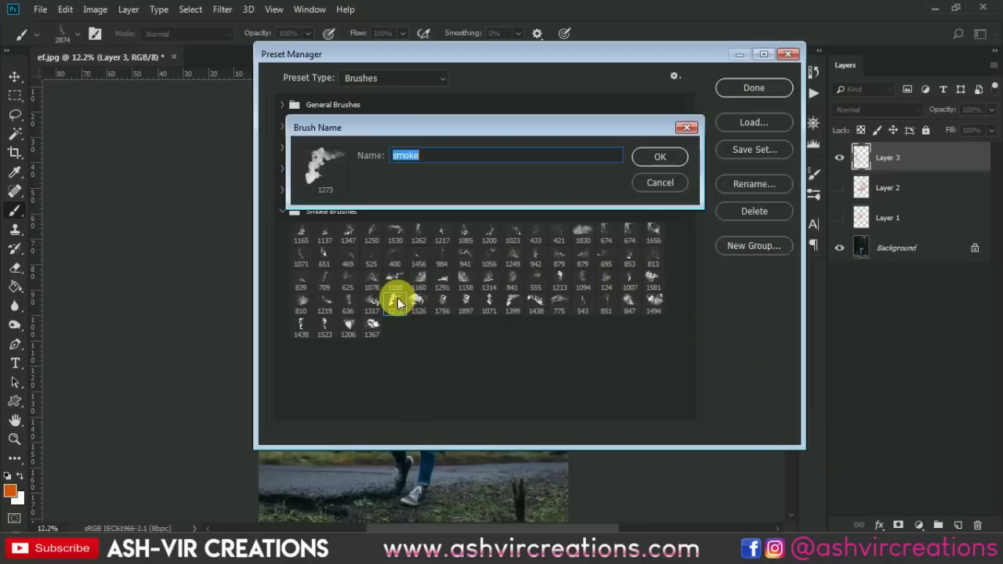
left_click(666, 154)
left_click(744, 88)
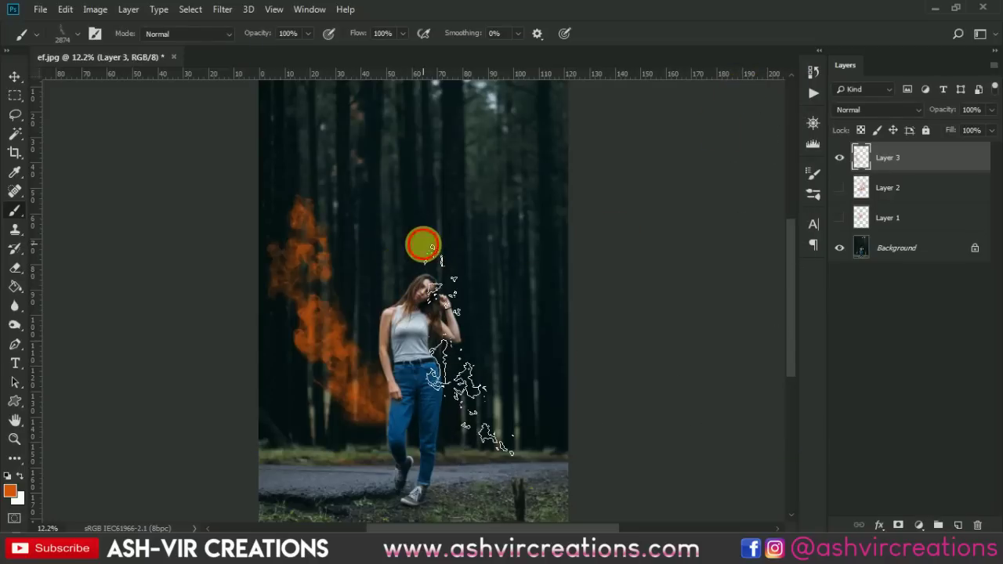
- Stamp more orange smoke over the woman on Layer 3 with the 2874 px brush, and choose the 1219 px smoke brush
left_click(423, 245)
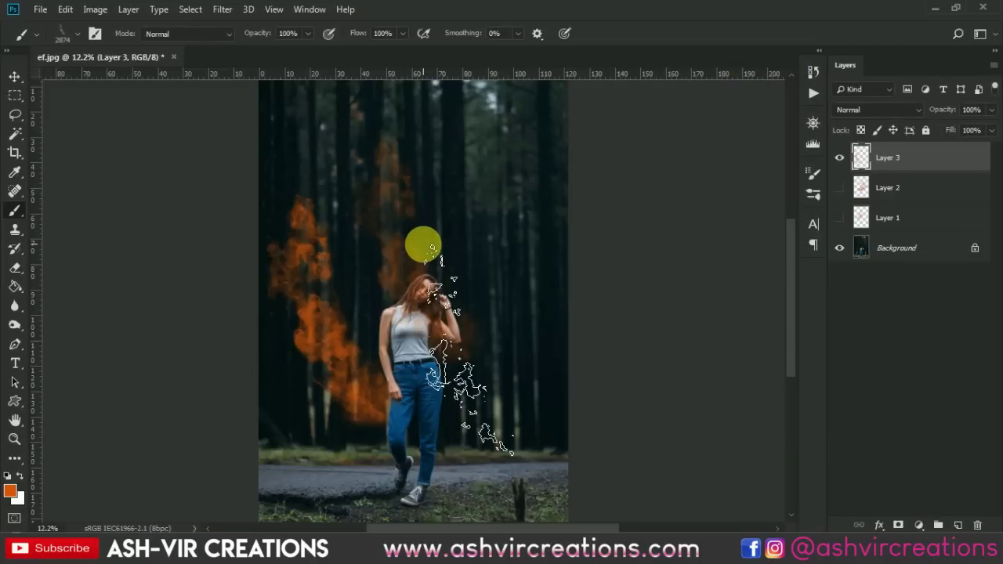
right_click(442, 295)
scroll(579, 389, "down", 2)
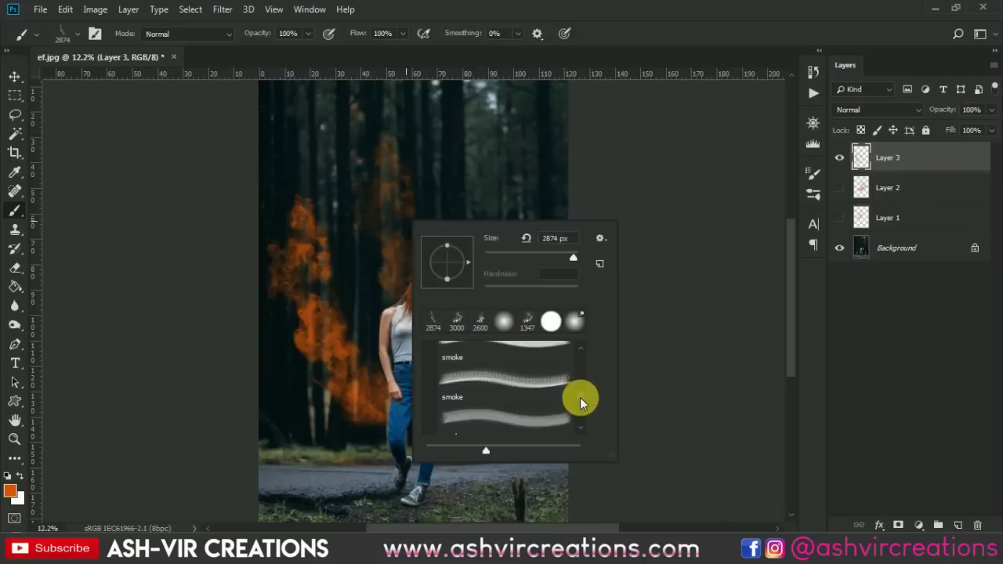
scroll(579, 399, "down", 1)
scroll(579, 399, "down", 1)
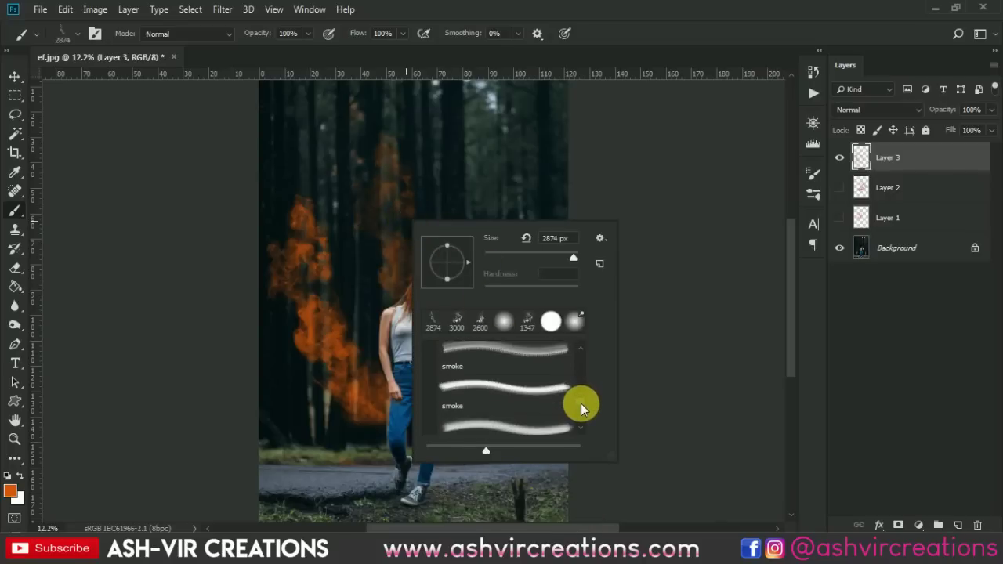
left_click(540, 393)
scroll(532, 408, "down", 1)
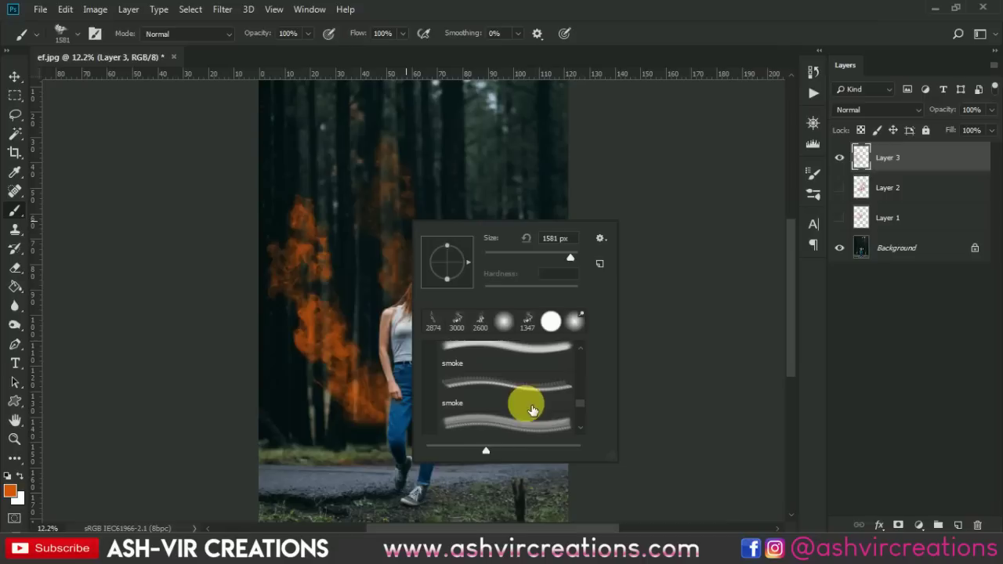
double_click(535, 396)
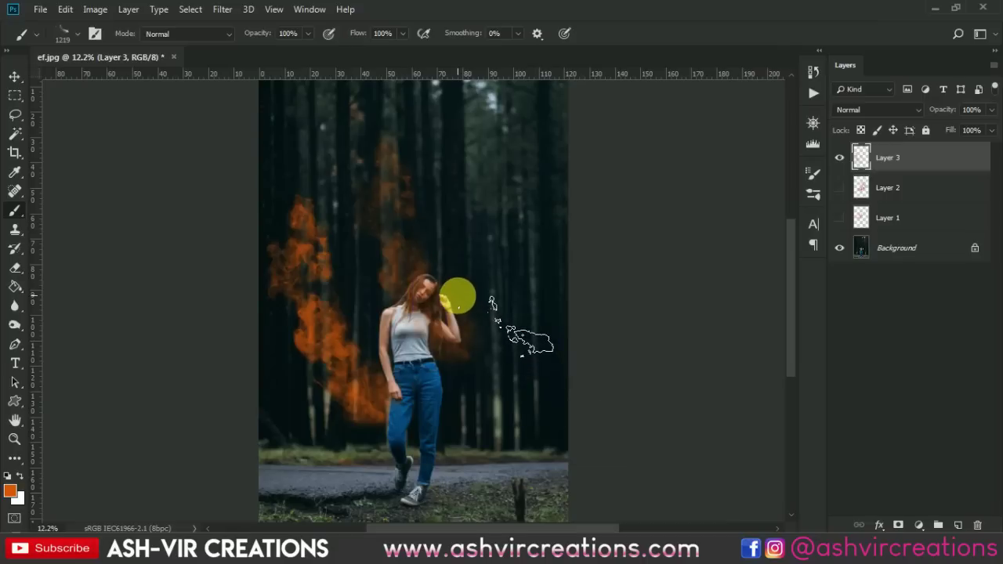
- Enlarge the brush to 2800 px and stamp orange smoke above the woman's head, extending to the right
key("bracketright")
key("bracketright")
key("bracketright")
key("bracketright")
key("bracketright")
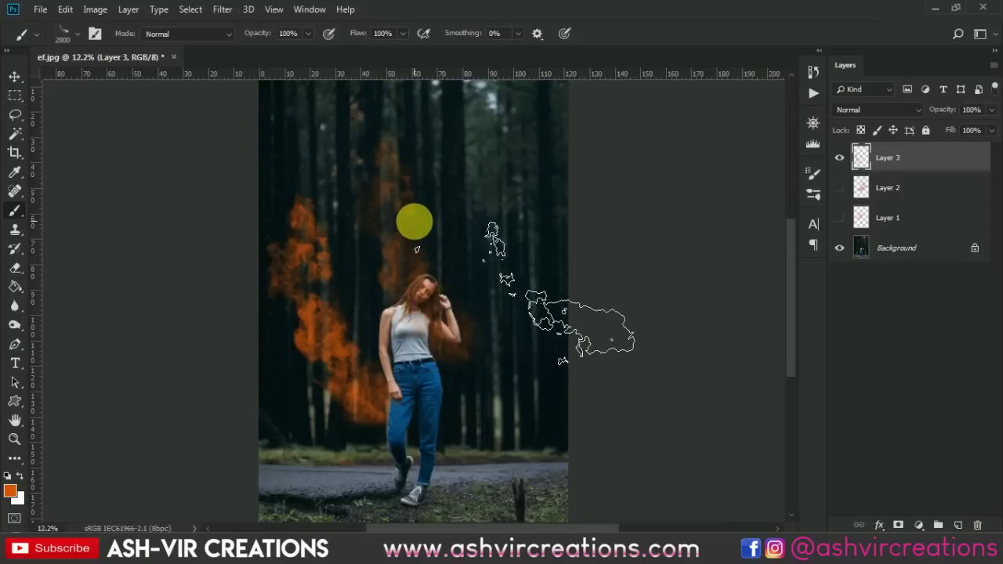
left_click(413, 222)
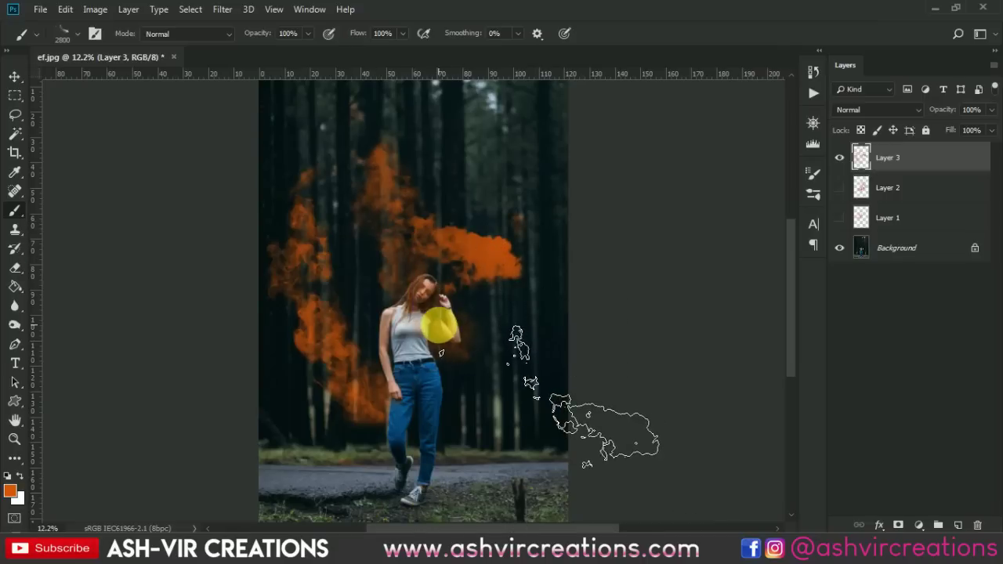
- Choose the smoke brush listed below the current one, enlarge it to 2300 px and stamp orange smoke beside the woman's raised arm on Layer 3
scroll(443, 318, "up", 2)
right_click(362, 278)
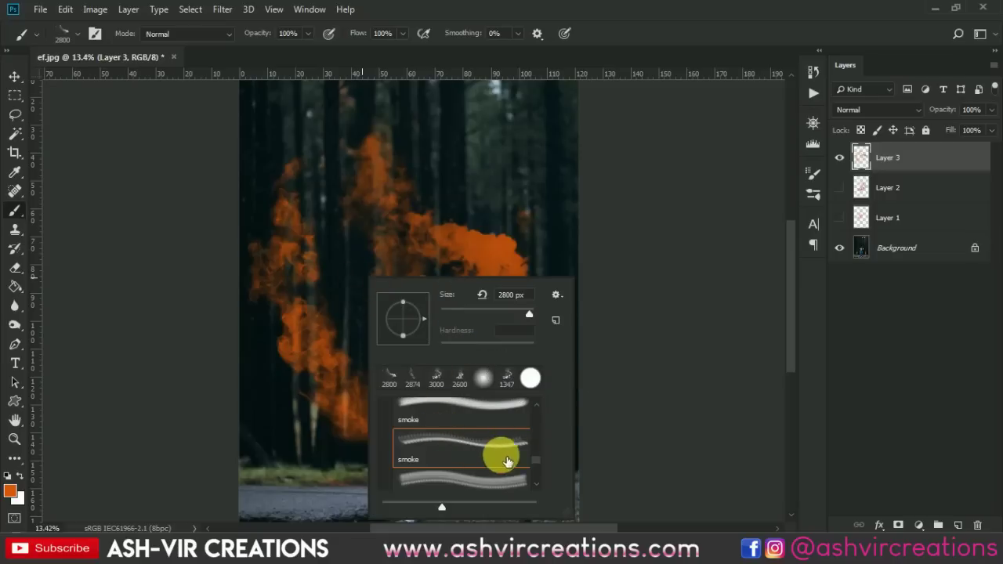
left_click(504, 479)
key("Return")
key("bracketright")
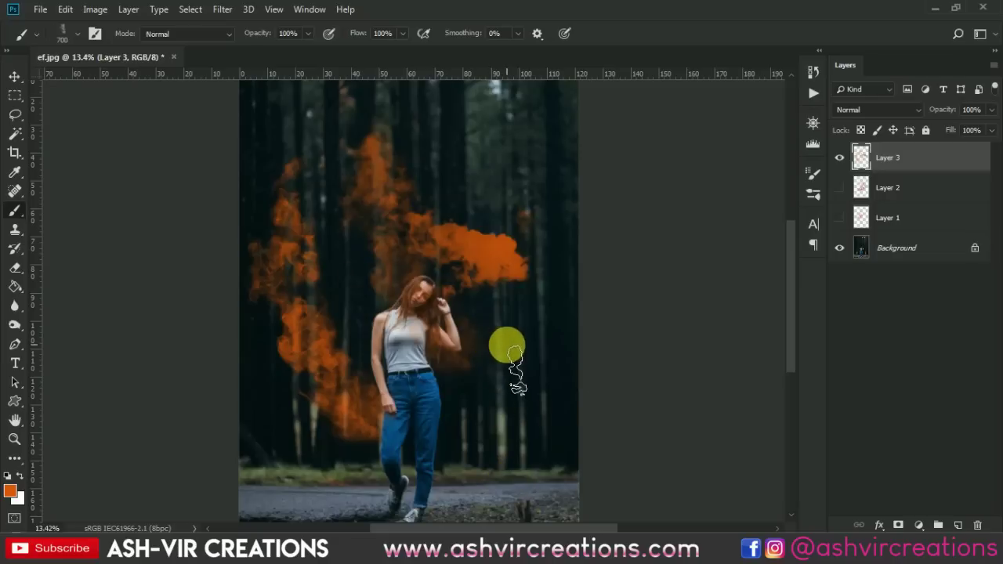
key("bracketright")
key("bracketright")
key("bracketright")
key("bracketright")
key("bracketright")
key("bracketright")
key("bracketright")
key("bracketright")
key("bracketright")
key("bracketright")
key("bracketright")
key("bracketright")
key("bracketright")
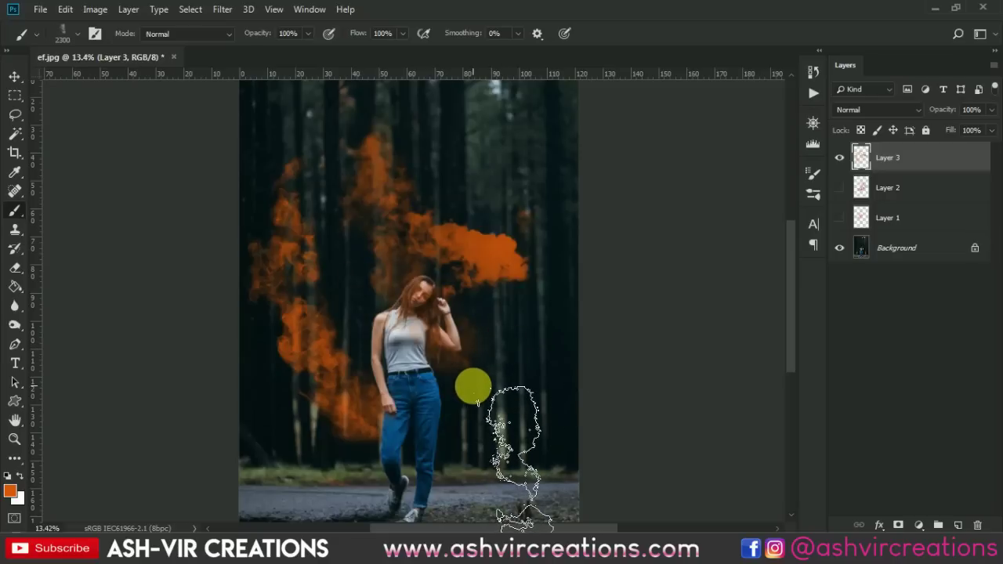
left_click(473, 386)
left_click(473, 385)
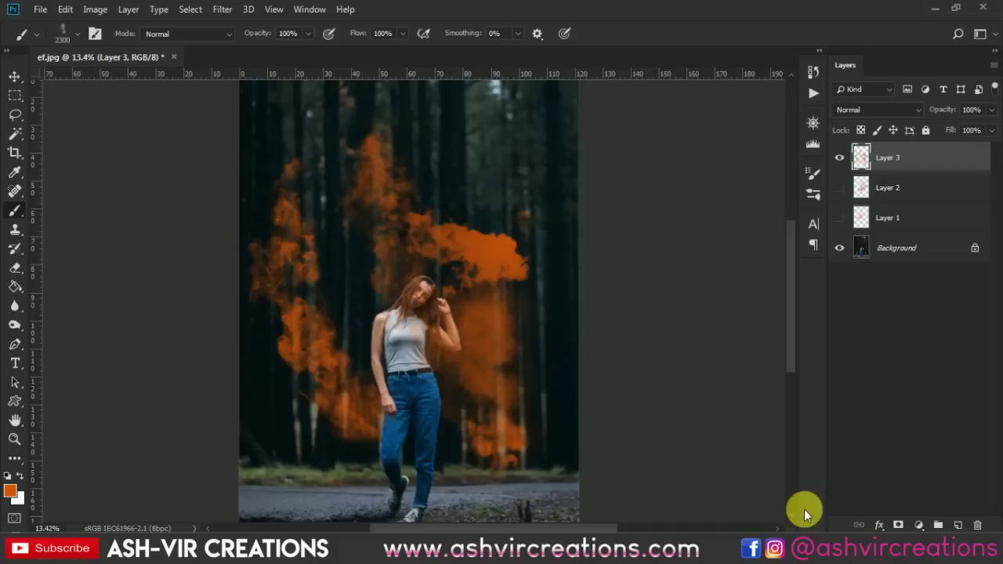
scroll(459, 381, "down", 1)
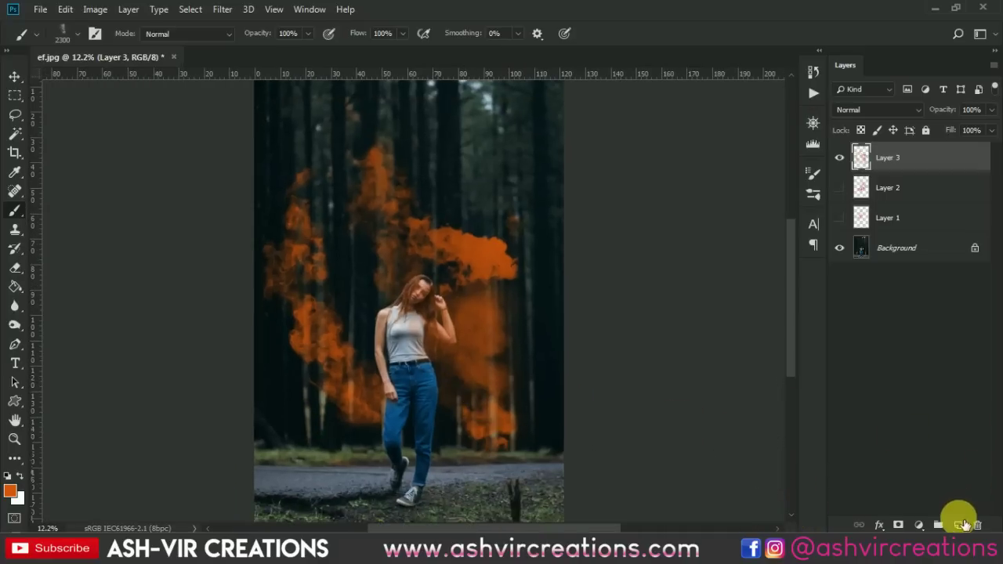
- Add a new layer above Layer 3 and choose the 1367 px smoke brush at the end of the brush list
left_click(958, 524)
right_click(367, 259)
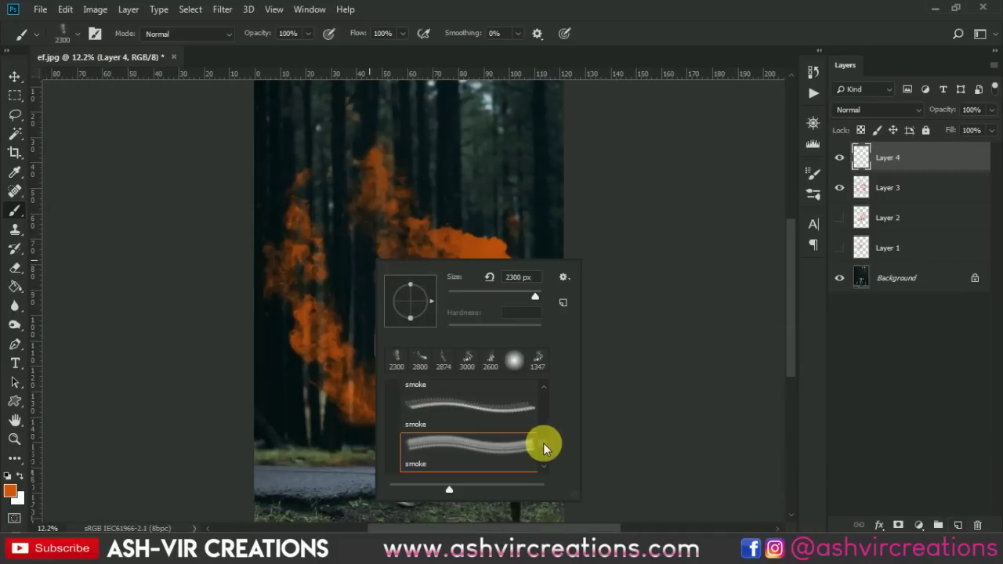
scroll(543, 442, "down", 6)
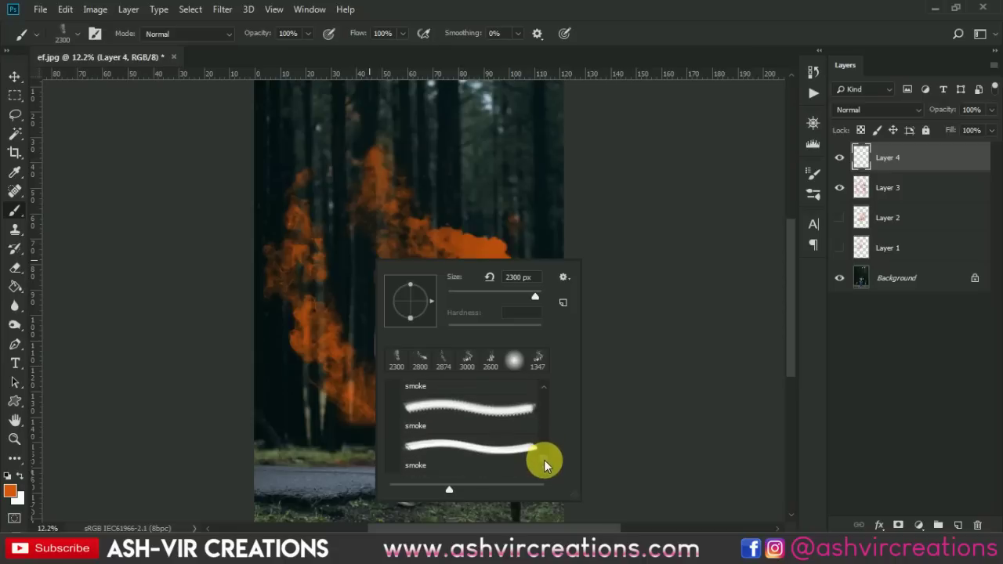
left_click(563, 277)
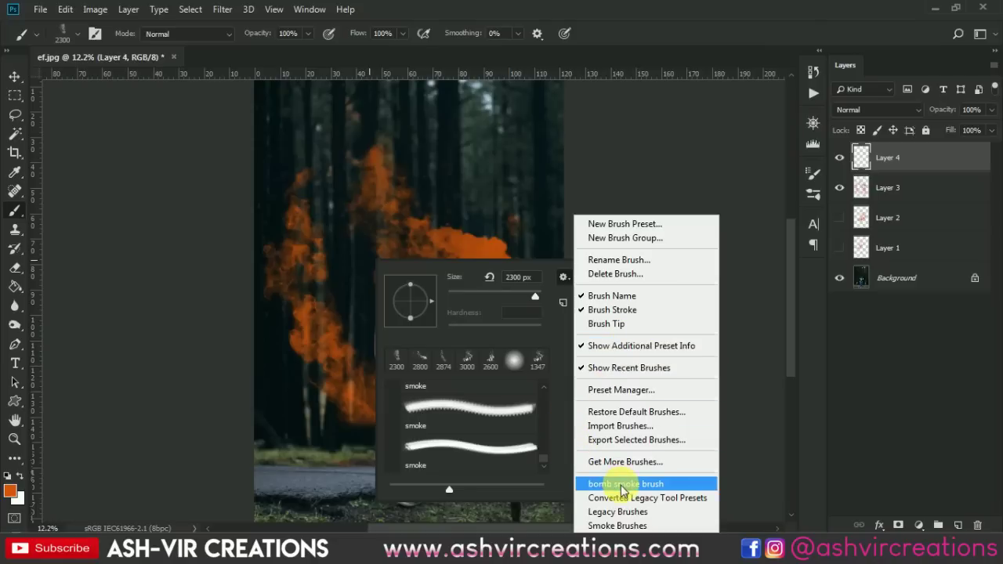
left_click(560, 388)
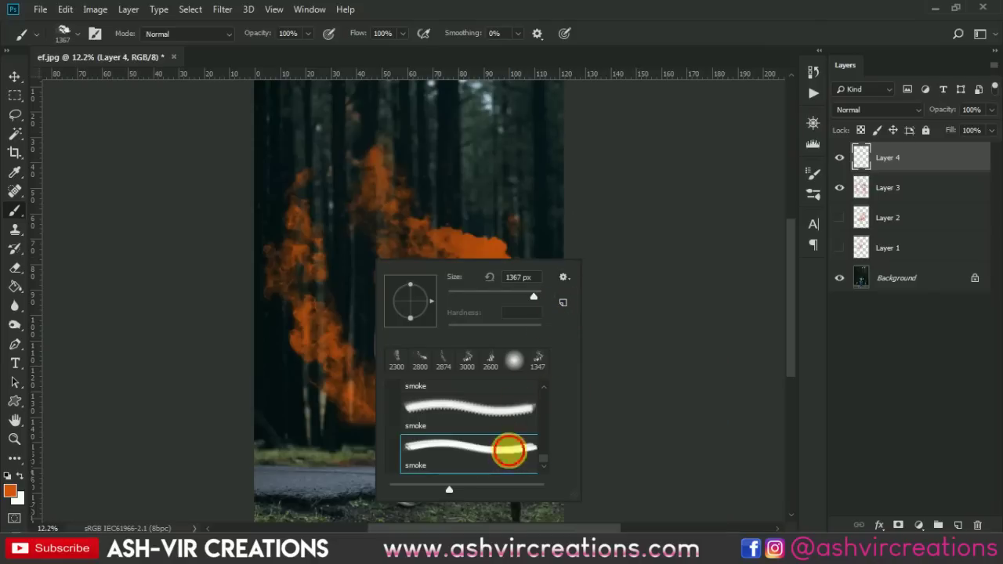
double_click(509, 451)
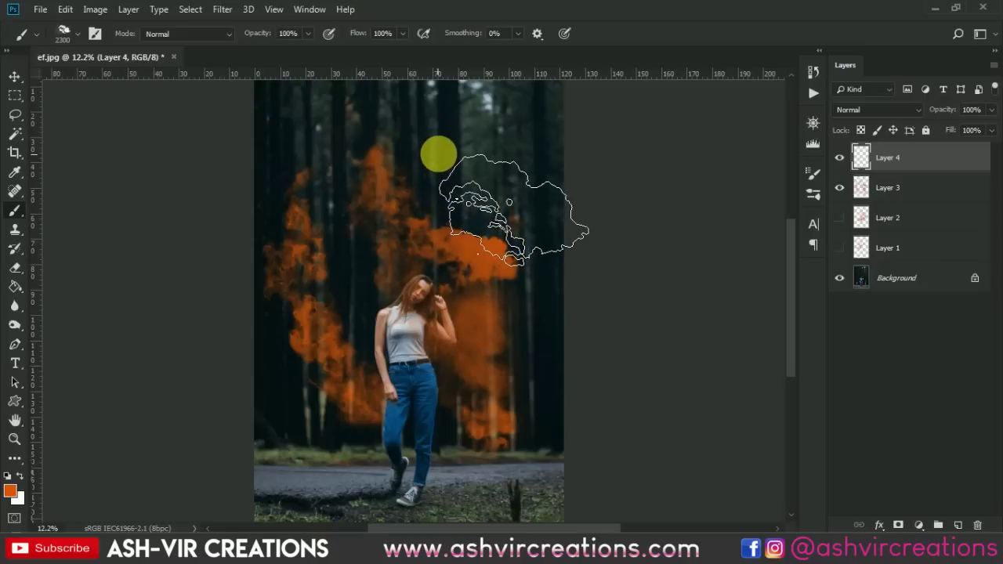
- Try an orange smoke stamp above the woman with the brush at 2300 px on Layer 4, and undo it
left_click(438, 153)
scroll(279, 351, "down", 1)
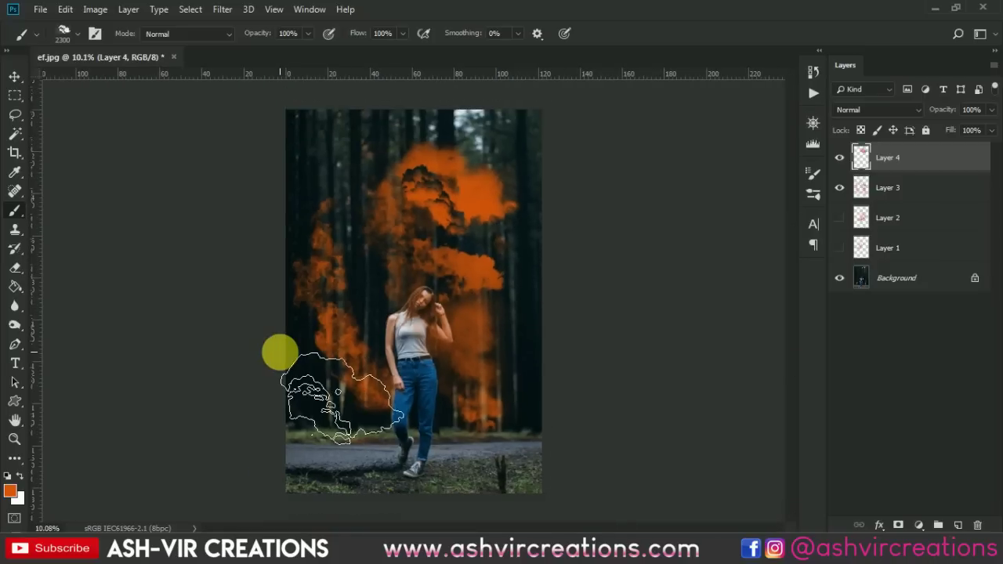
key("ctrl+z")
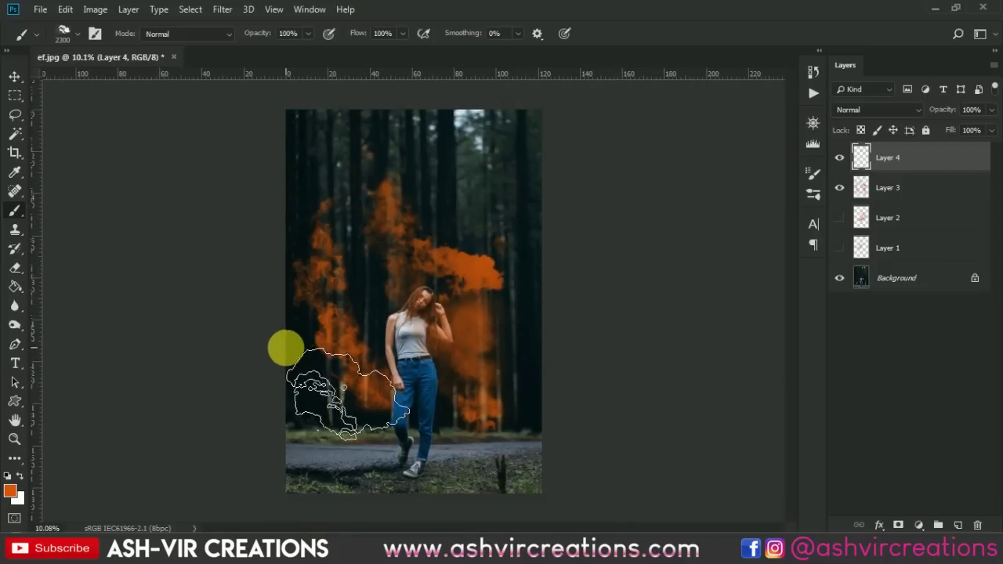
- Choose the 1494 px smoke brush, enlarge it to 2200 px and stamp orange smoke above the woman's head on Layer 4
right_click(454, 274)
scroll(505, 372, "down", 4)
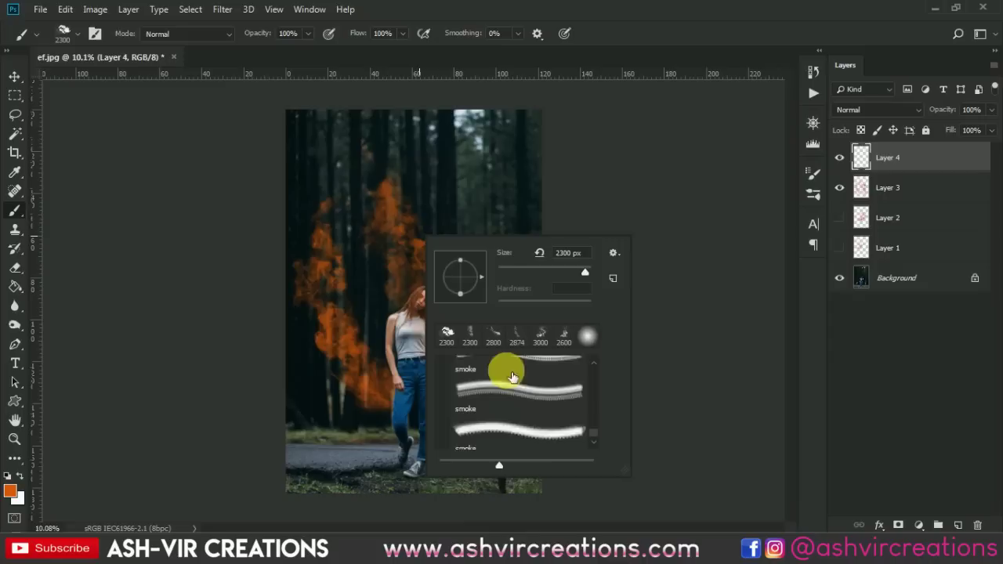
double_click(505, 362)
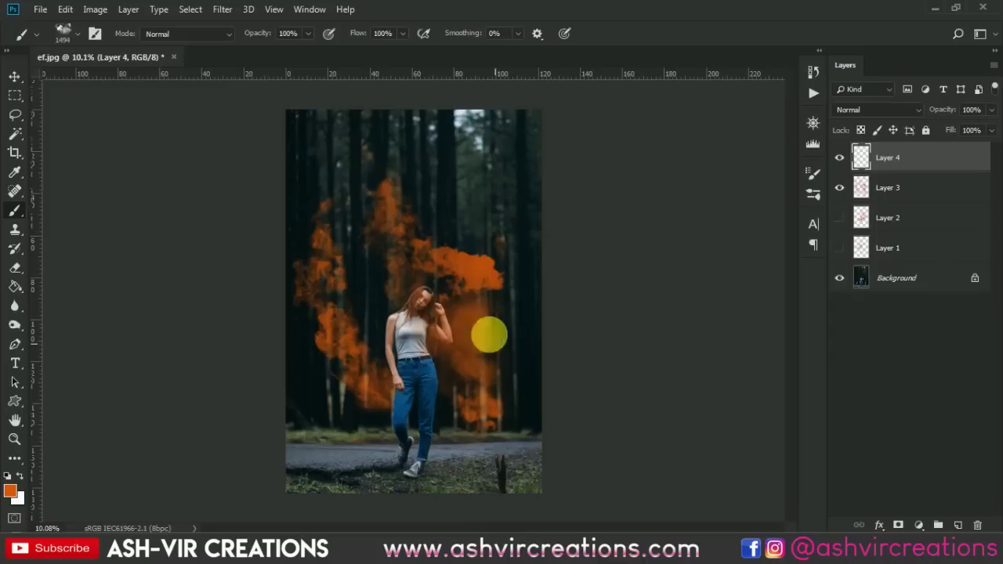
key("bracketright")
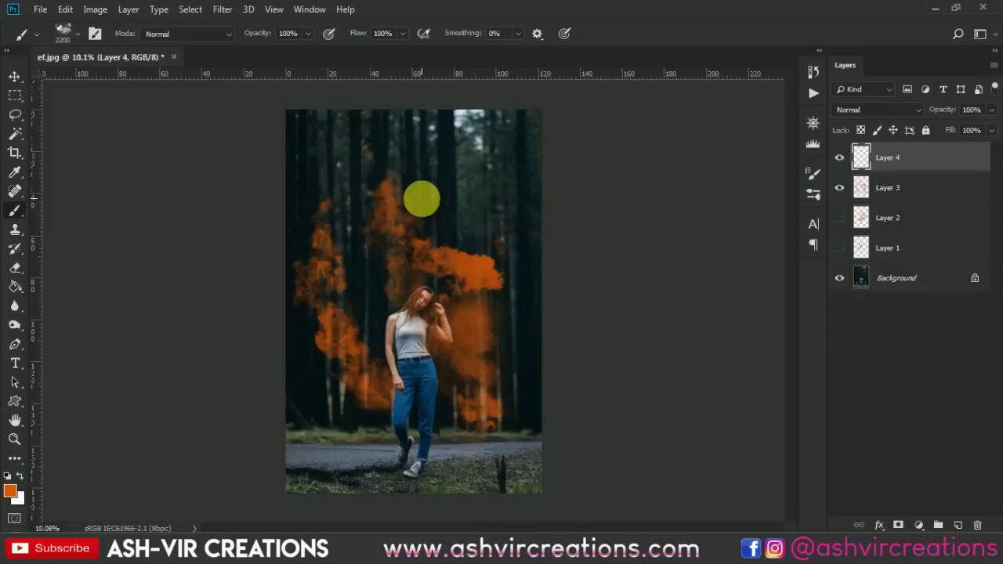
left_click(417, 196)
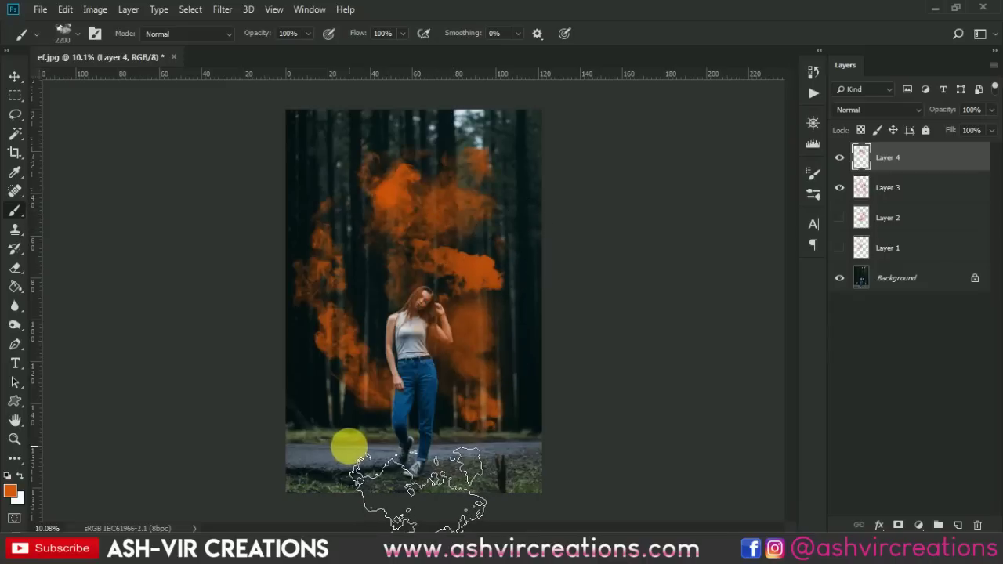
- Hide Layer 4 and Layer 3, and add a new empty layer above them
left_click(839, 158)
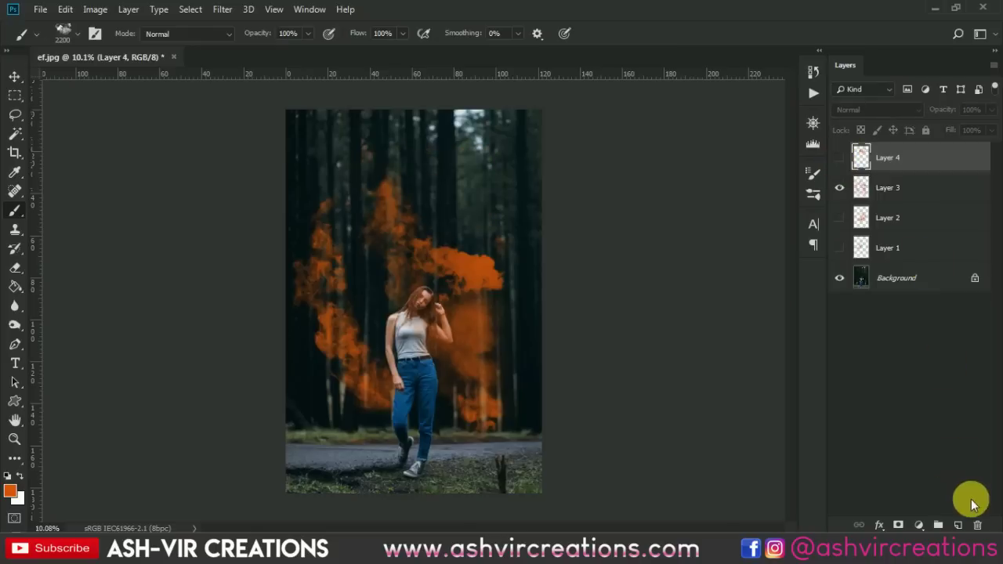
left_click(957, 524)
left_click(839, 218)
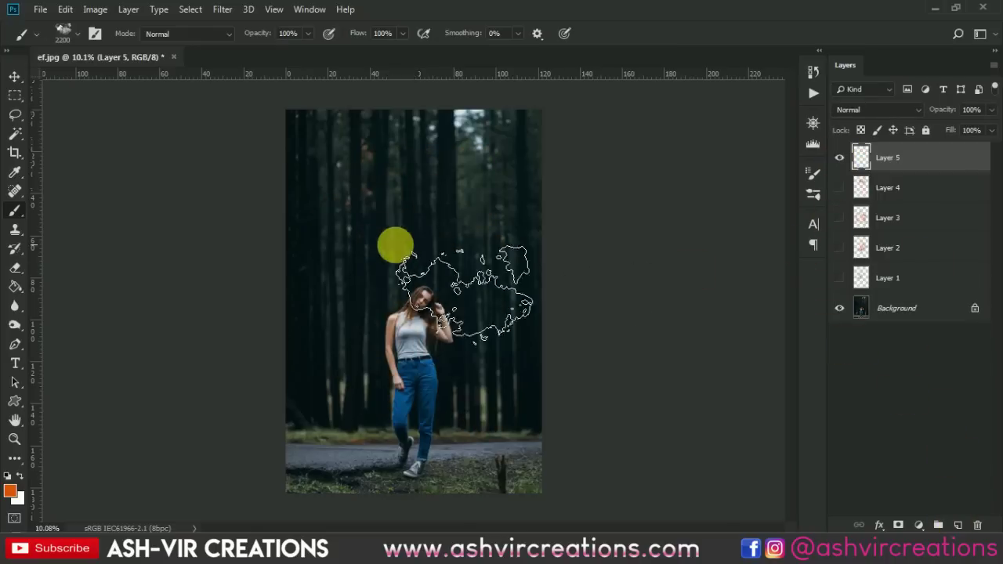
- Try the 847 px smoke brush, enlarged to 2300 px, with one orange stamp above the woman's head, and undo the stamp
right_click(384, 249)
scroll(513, 420, "down", 1)
left_click(510, 385)
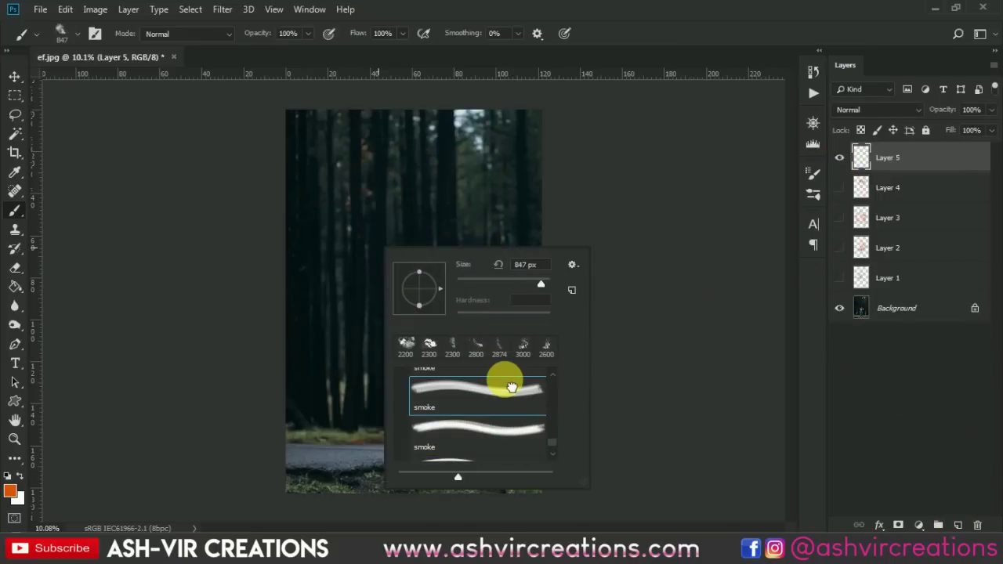
key("Return")
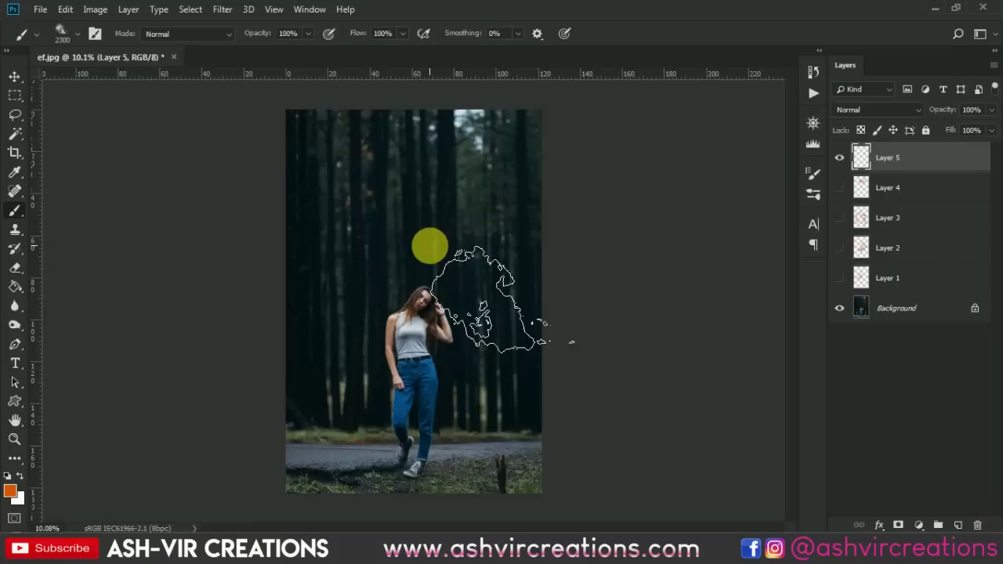
left_click(430, 246)
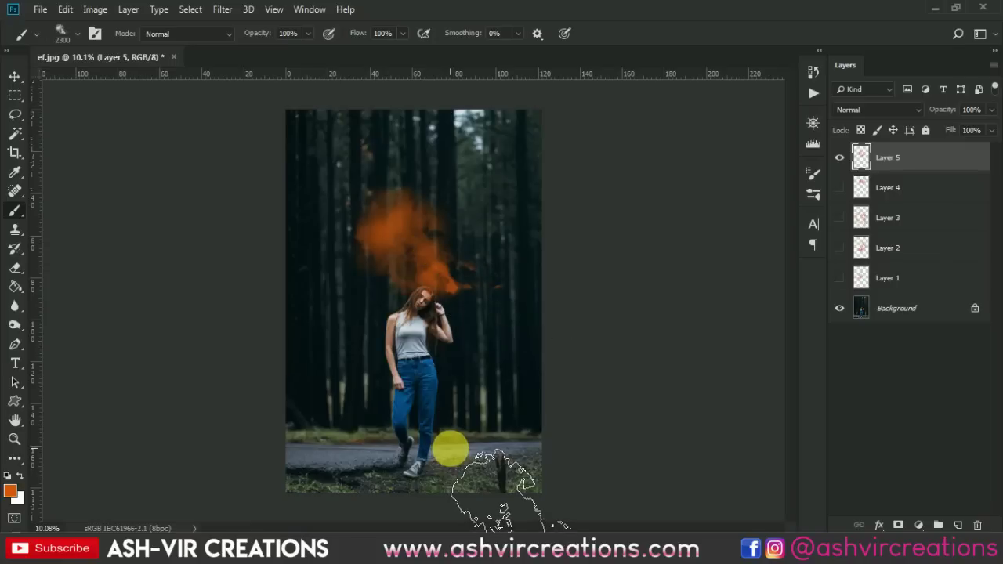
key("ctrl+z")
- Choose a thin, wispy smoke brush and enlarge it to 2500 px
right_click(425, 363)
scroll(521, 443, "down", 3)
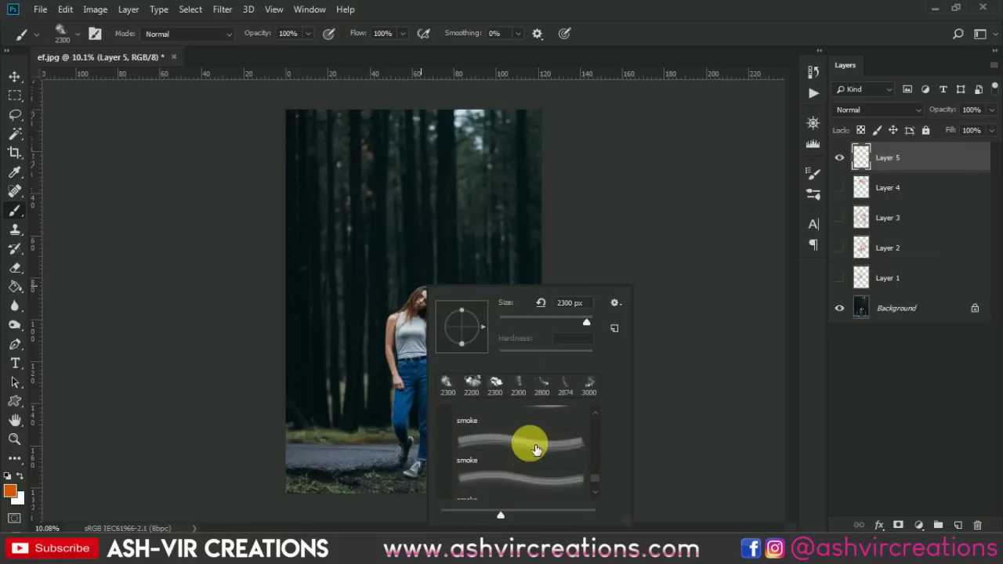
double_click(529, 480)
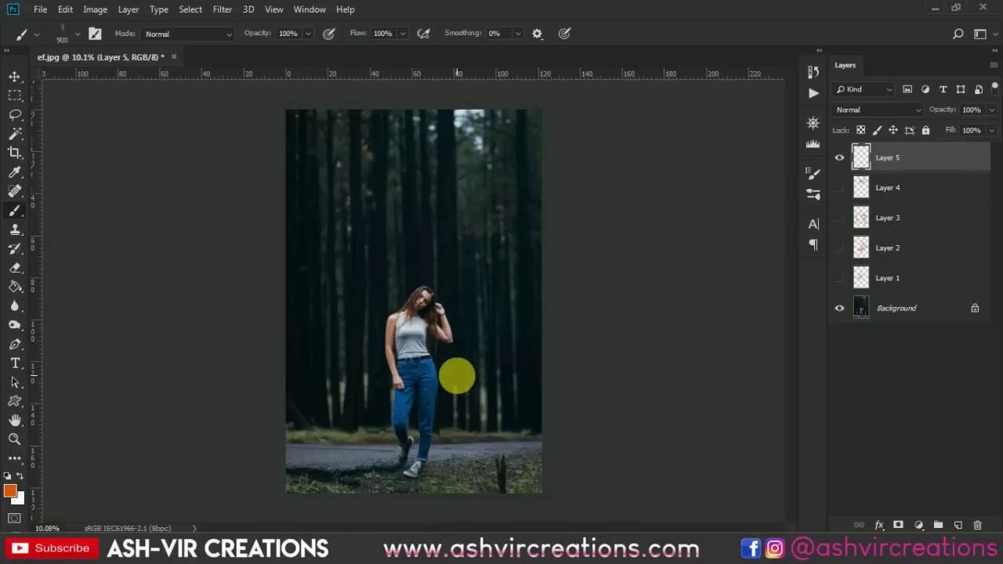
key("bracketright")
key("bracketright")
key("bracketright")
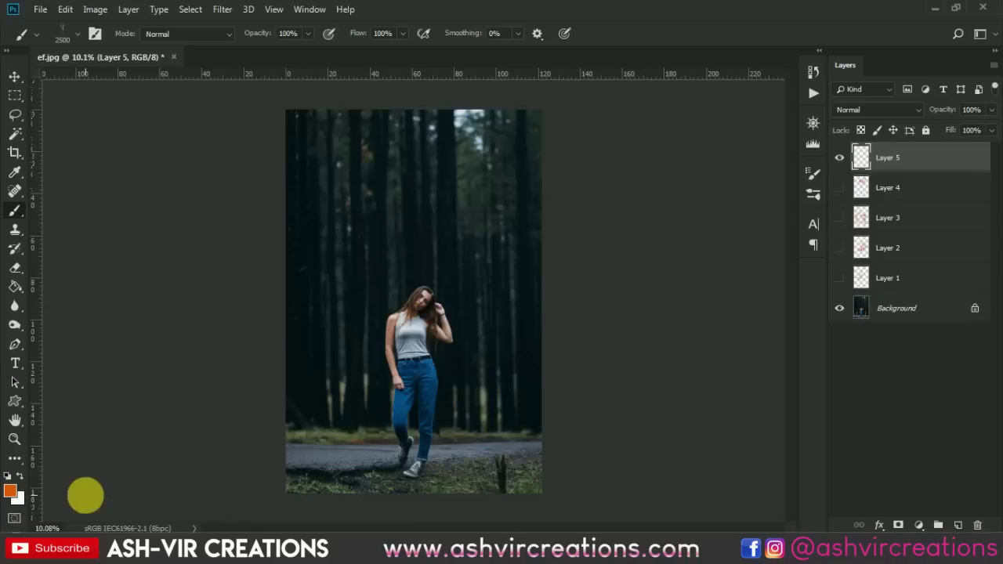
- Change the foreground color from orange to a teal blue
left_click(11, 494)
left_click_drag(754, 386, 752, 366)
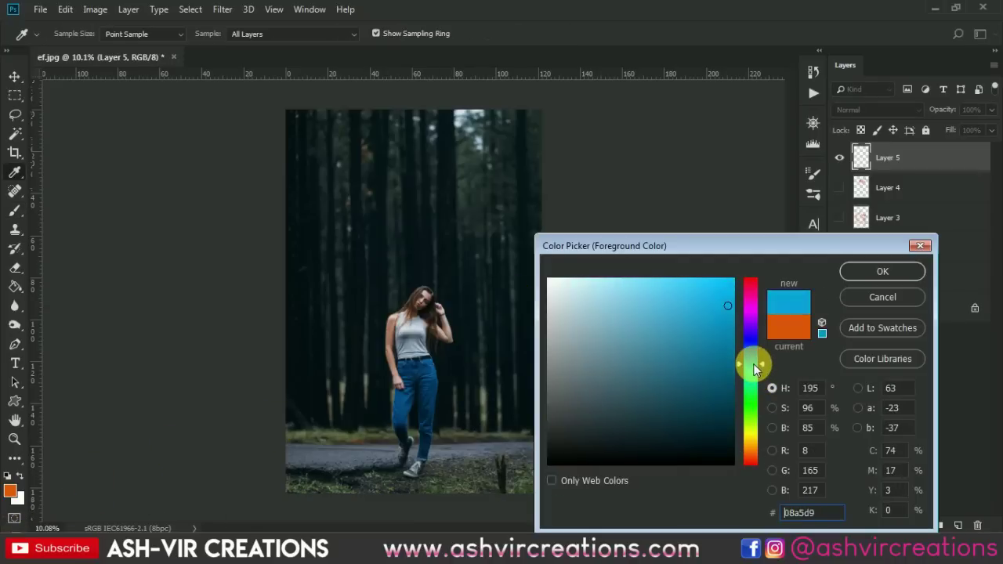
left_click(728, 327)
left_click(866, 276)
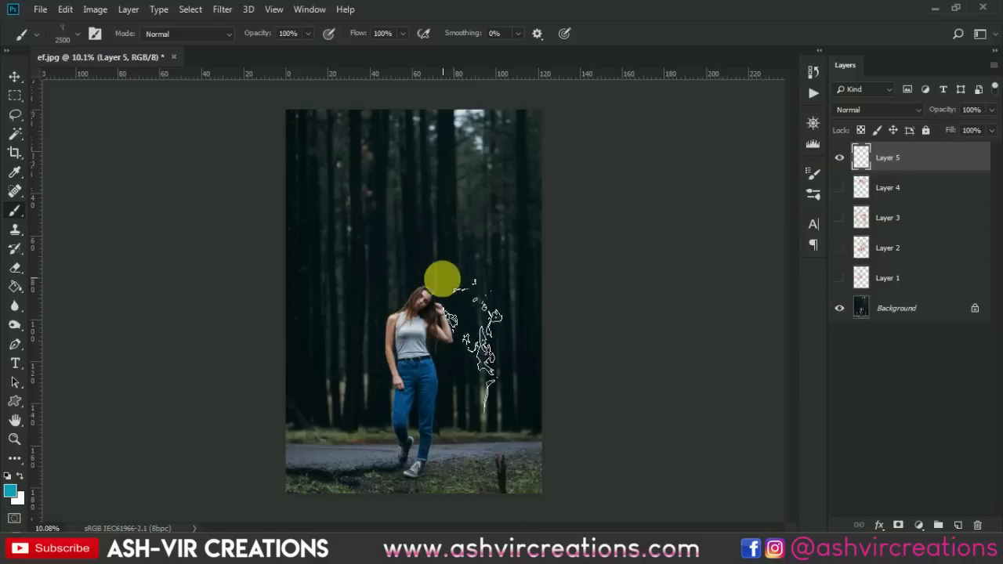
- Try a teal smoke stamp beside the woman's head with the brush at 2800 px, and undo it
left_click(465, 289)
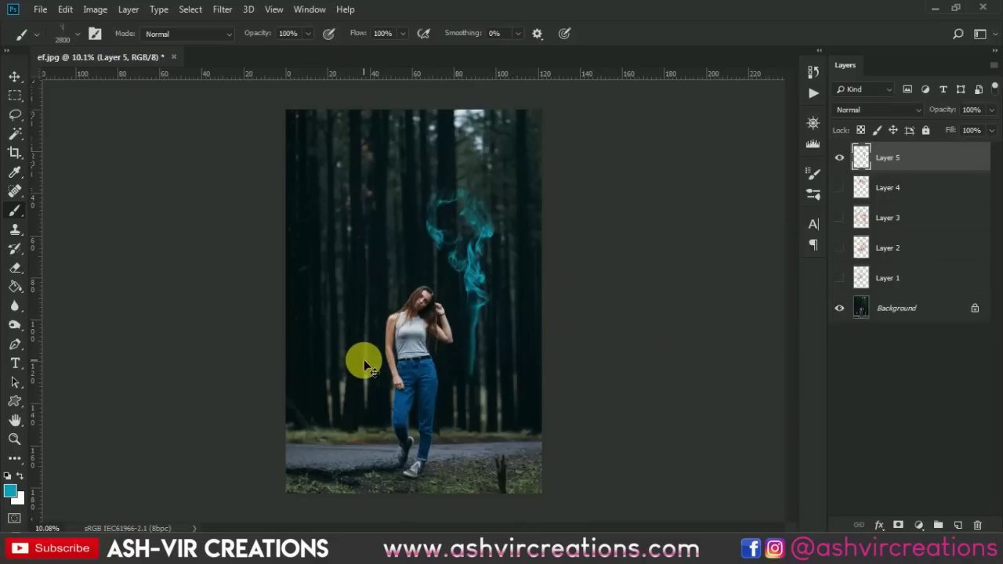
key("ctrl+z")
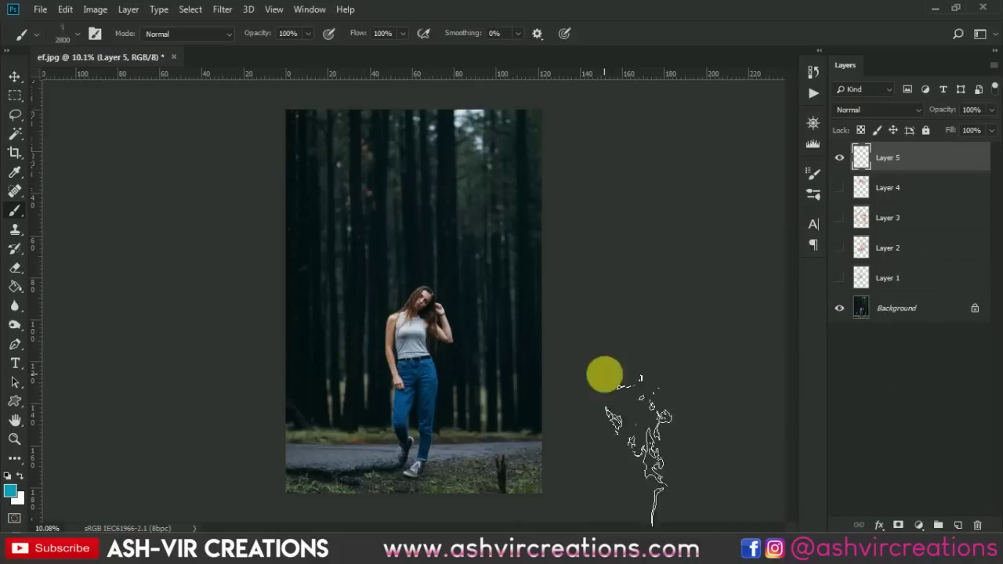
- Choose the 543 px wispy smoke brush, set its size to 2520 px and stamp teal smoke above the woman's head on Layer 5
right_click(399, 255)
double_click(514, 410)
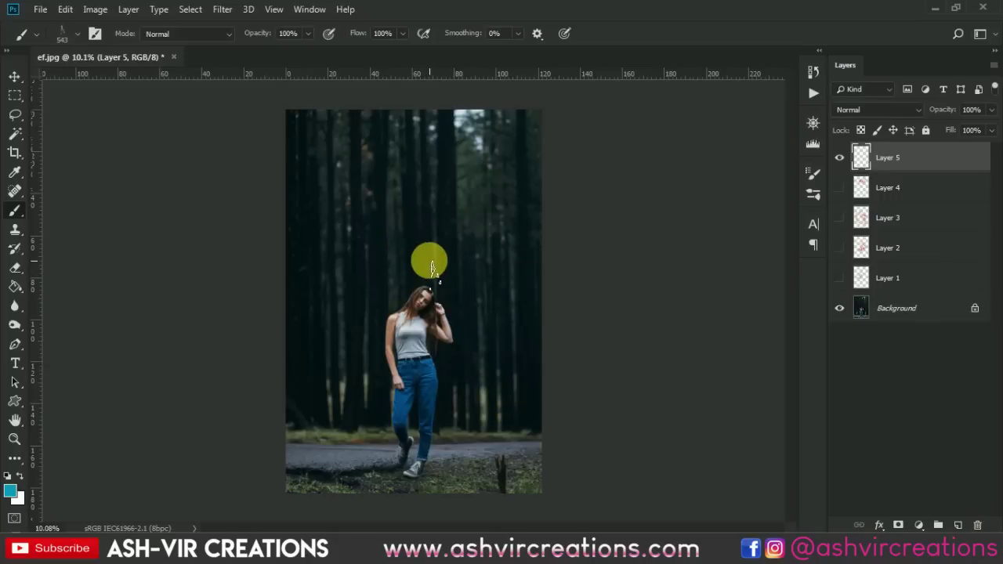
right_click(431, 268)
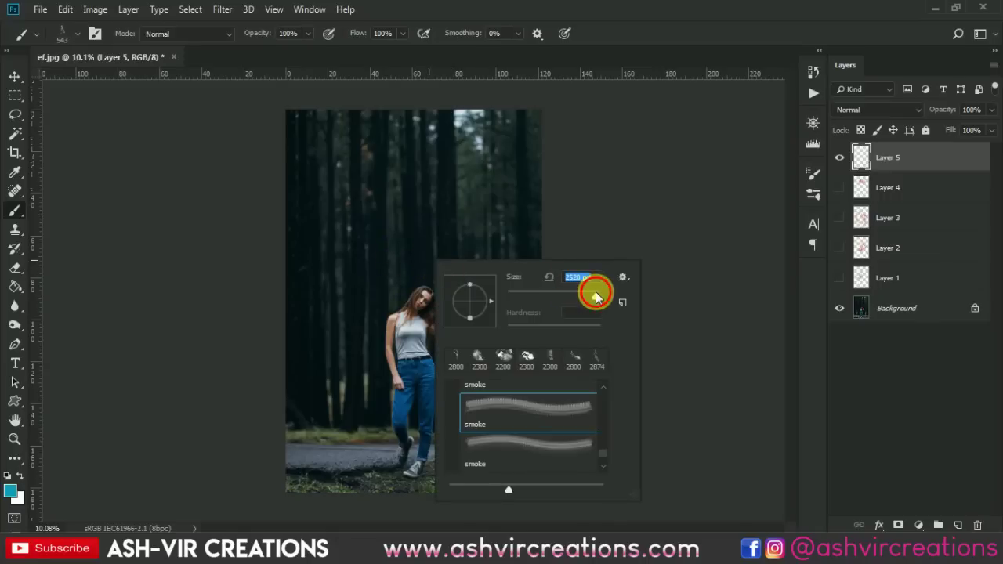
left_click_drag(649, 23, 633, 53)
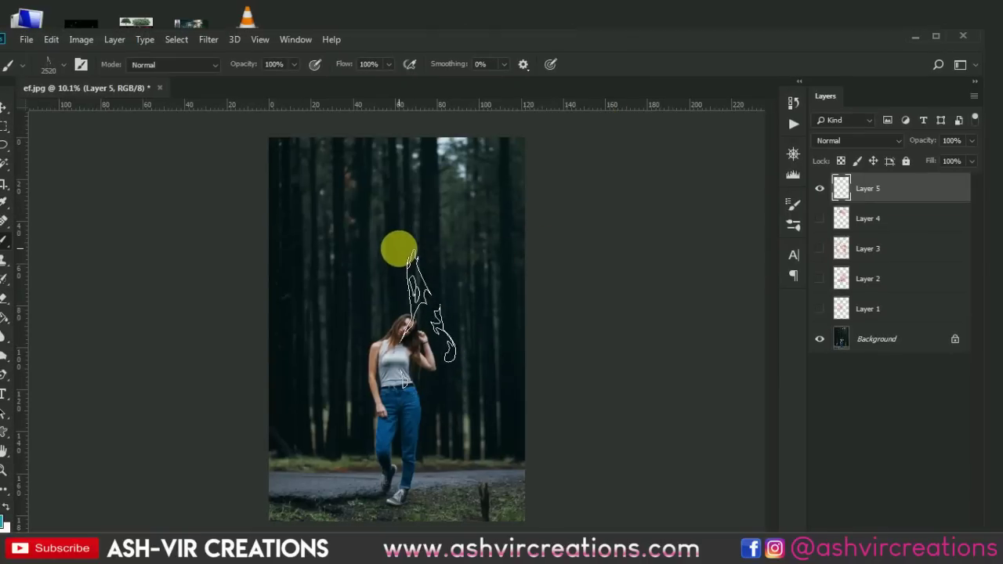
left_click(936, 35)
key("v")
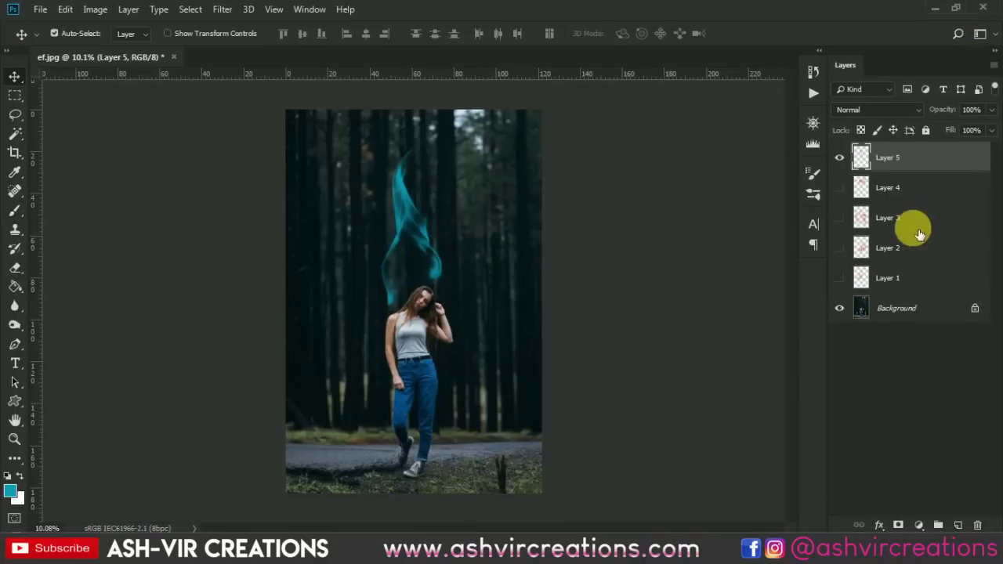
- Hide Layer 5 and add a new empty layer above it
left_click(846, 158)
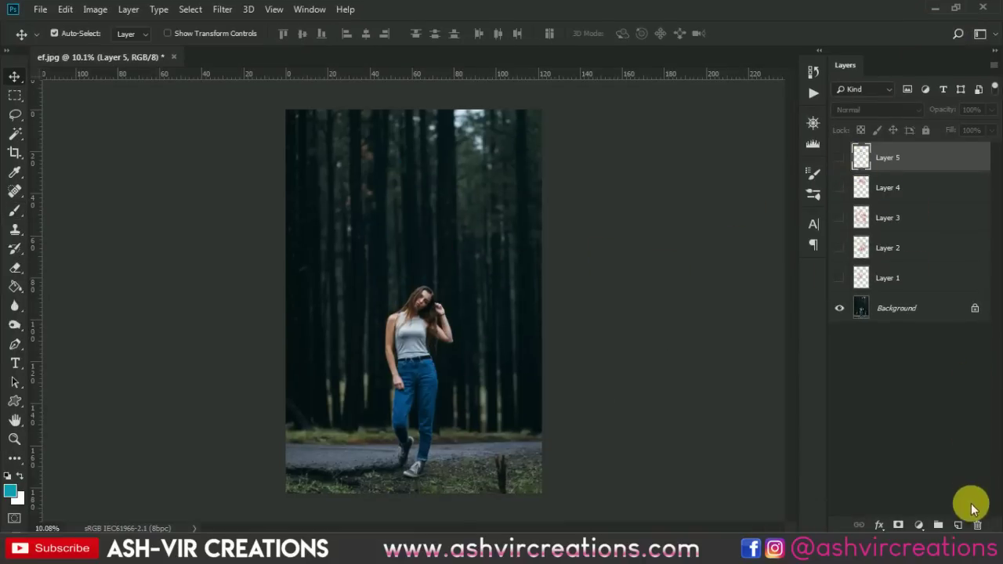
left_click(957, 524)
- Choose the 1438 px smoke brush, enlarge it to 2800 px and stamp teal smoke above the woman's head on Layer 6
key("b")
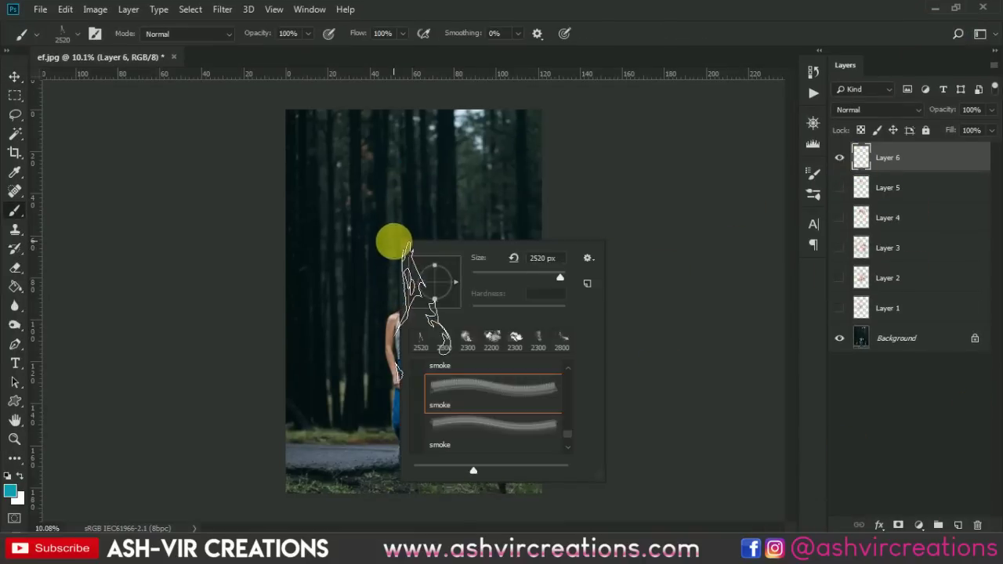
right_click(398, 249)
scroll(540, 392, "down", 2)
left_click(511, 383)
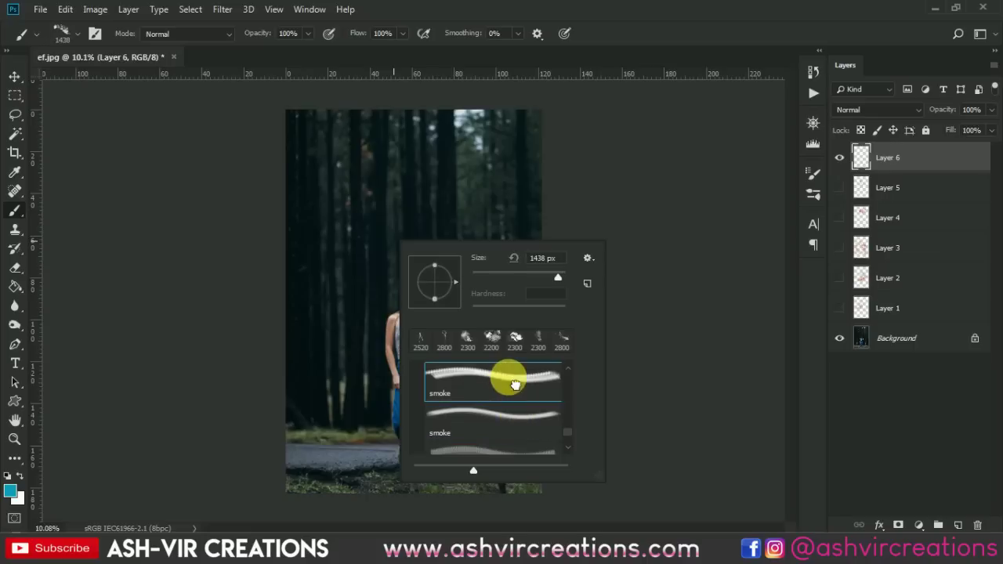
key("Return")
key("bracketright")
key("bracketright")
key("bracketright")
key("bracketright")
key("bracketright")
key("bracketright")
key("bracketright")
key("bracketright")
key("bracketright")
key("bracketright")
key("bracketright")
key("bracketright")
key("bracketright")
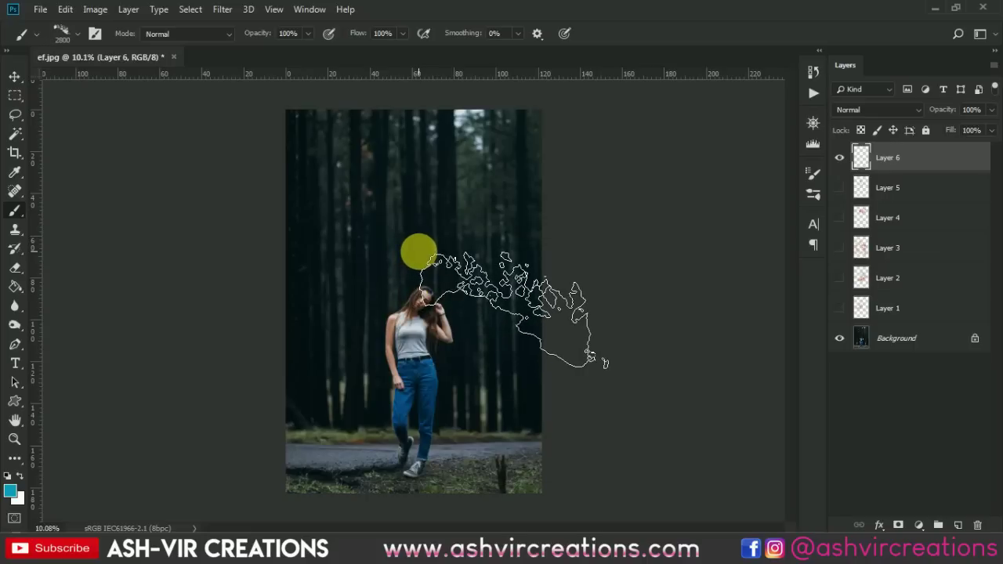
left_click(419, 250)
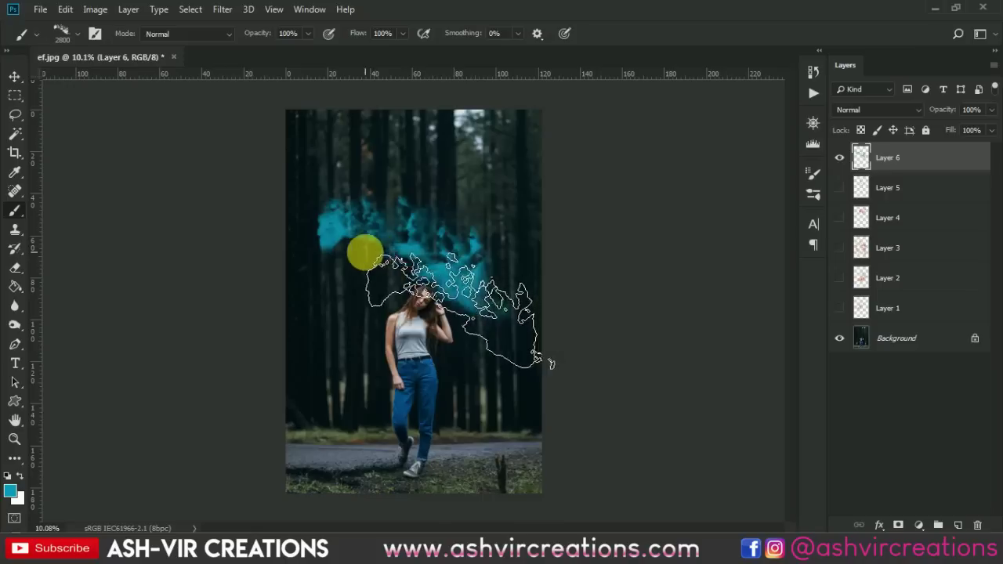
- Add a new empty layer above Layer 6 and hide Layer 6
key("ctrl+minus")
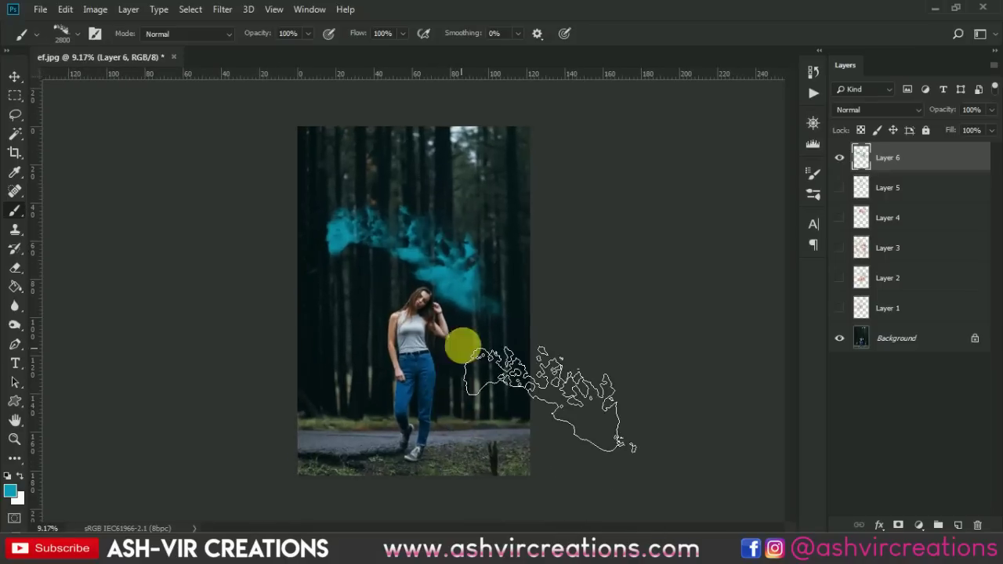
left_click(959, 524)
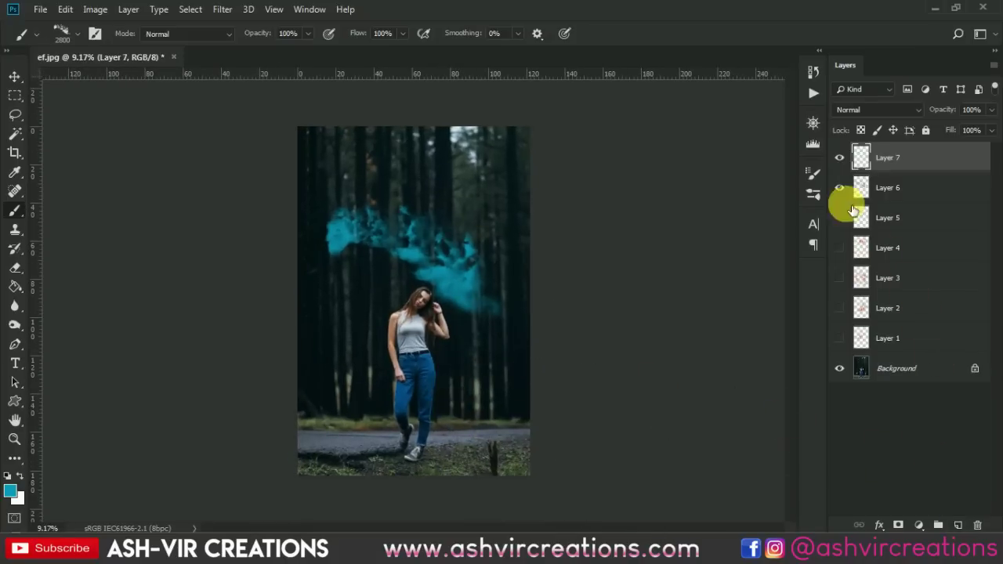
left_click(838, 187)
- Choose the curved smoke brush at 2100 px and stamp teal smoke beside and above the woman's head on Layer 7
right_click(418, 231)
scroll(549, 374, "down", 2)
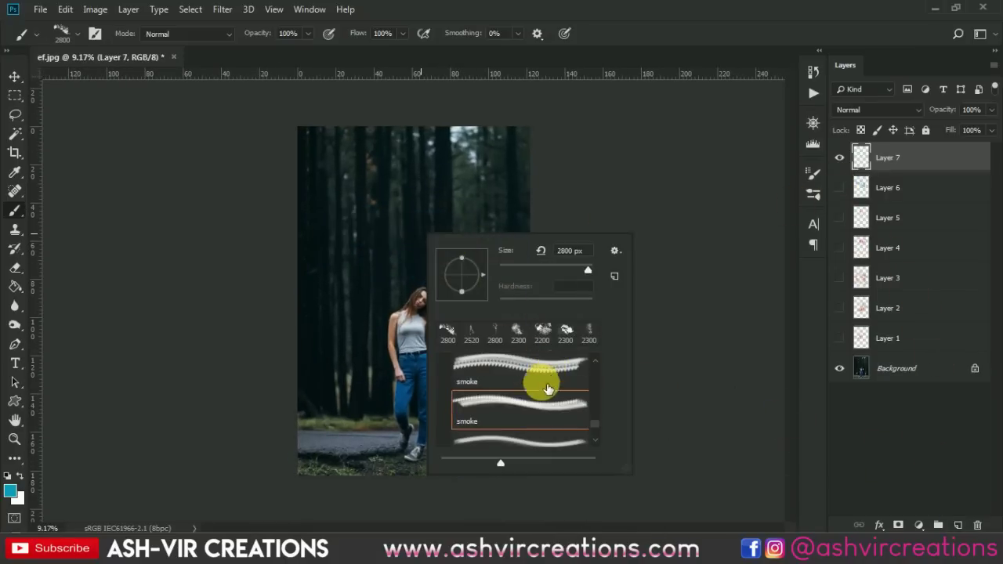
double_click(537, 374)
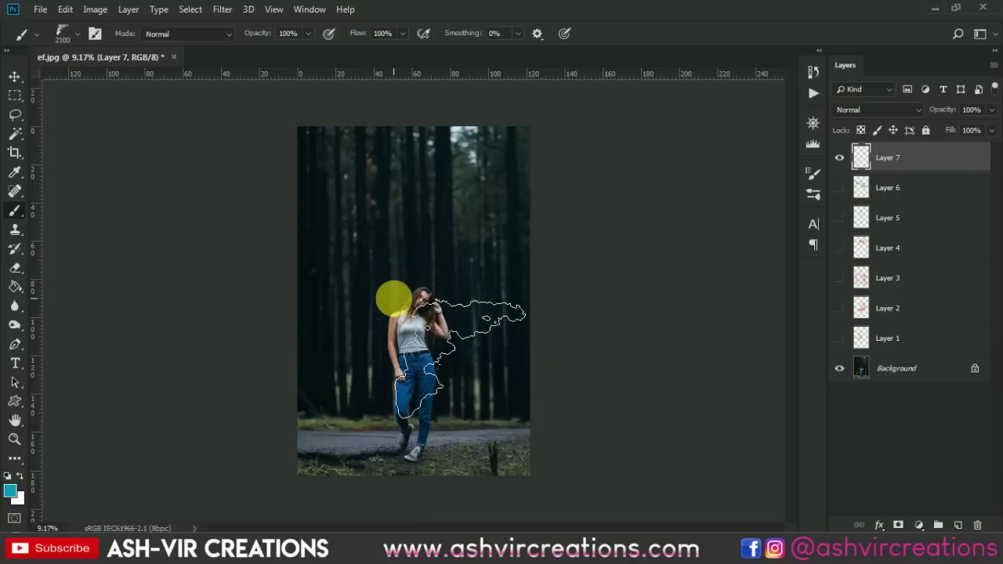
left_click(393, 298)
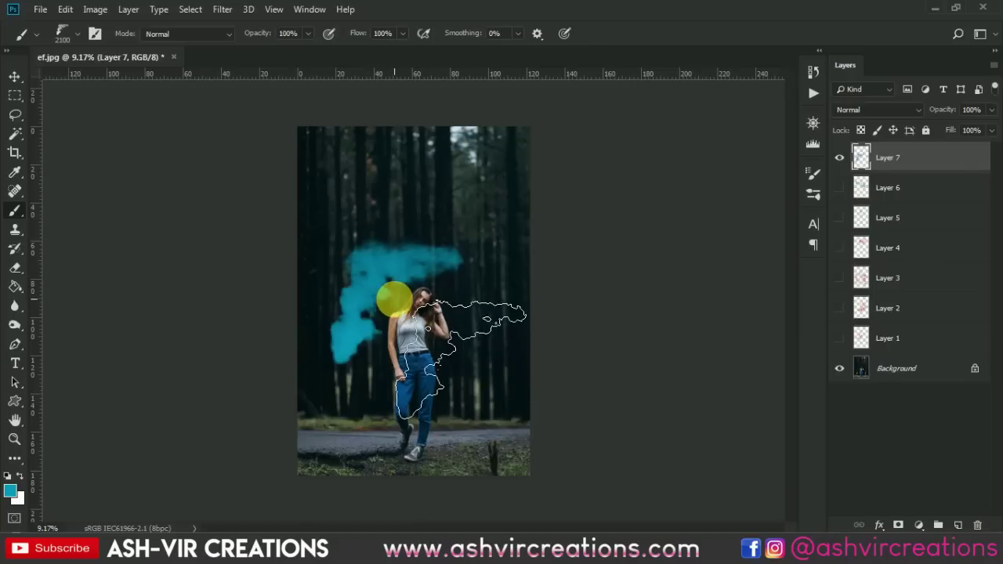
- Scale Layer 7's teal smoke to about 173% and position it beside and above the woman
scroll(503, 396, "up", 1)
scroll(503, 396, "up", 1)
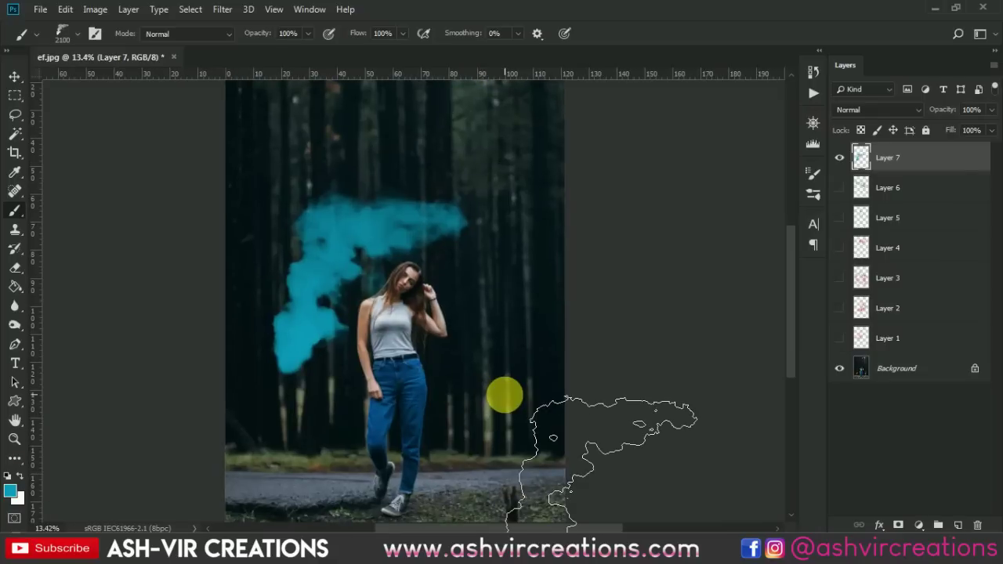
key("v")
key("ctrl+t")
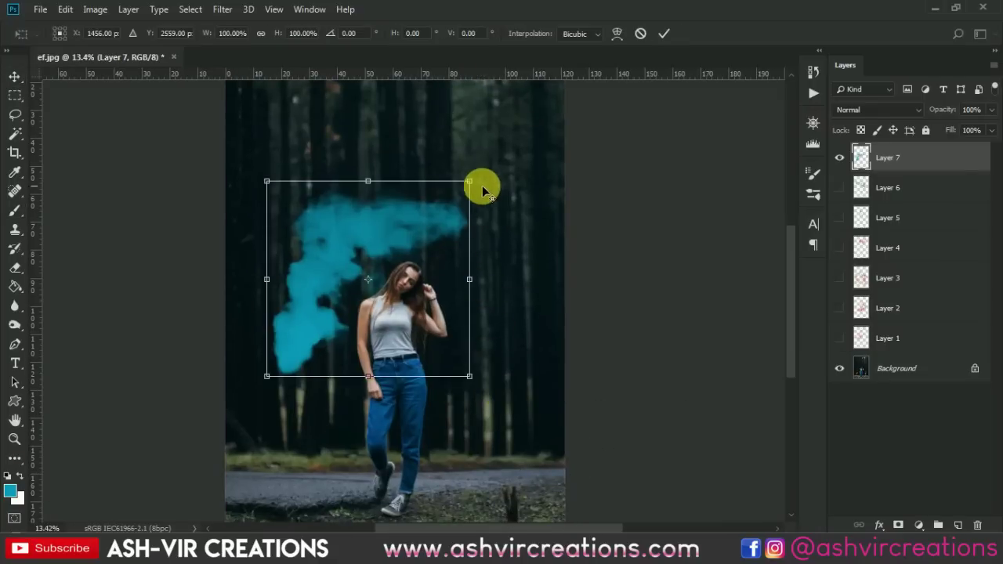
left_click_drag(481, 183, 564, 102)
scroll(392, 264, "down", 2)
left_click_drag(393, 264, 416, 279)
left_click_drag(401, 368, 406, 269)
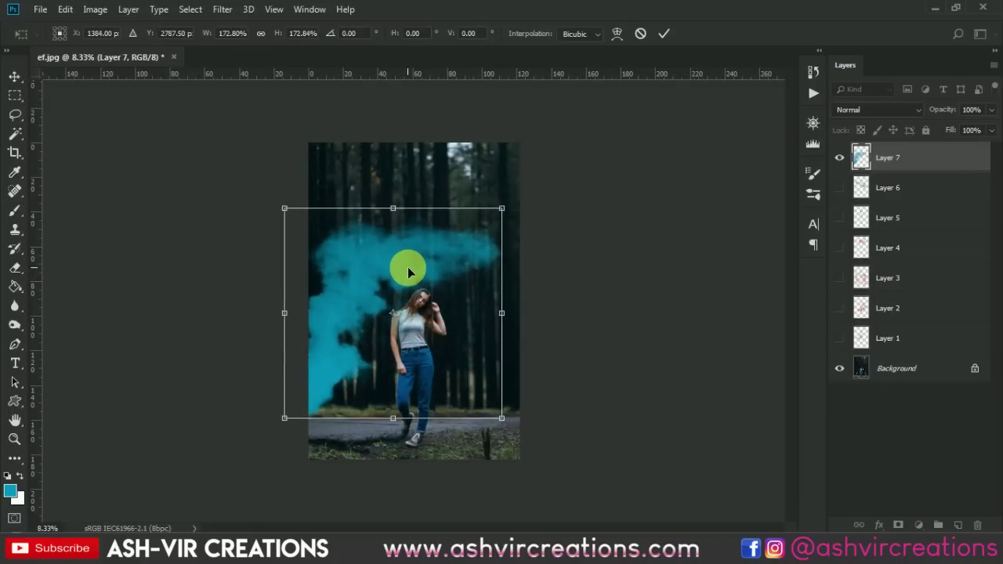
key("Return")
- Show Layer 3 and move its orange smoke down around the woman's legs and the road
scroll(408, 267, "up", 1)
left_click(837, 225)
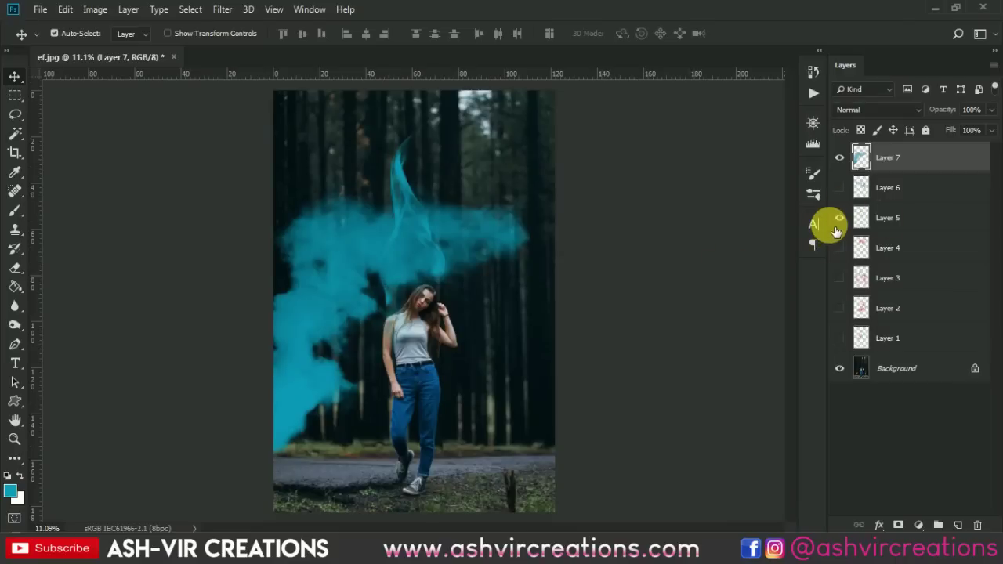
left_click(839, 224)
left_click(839, 278)
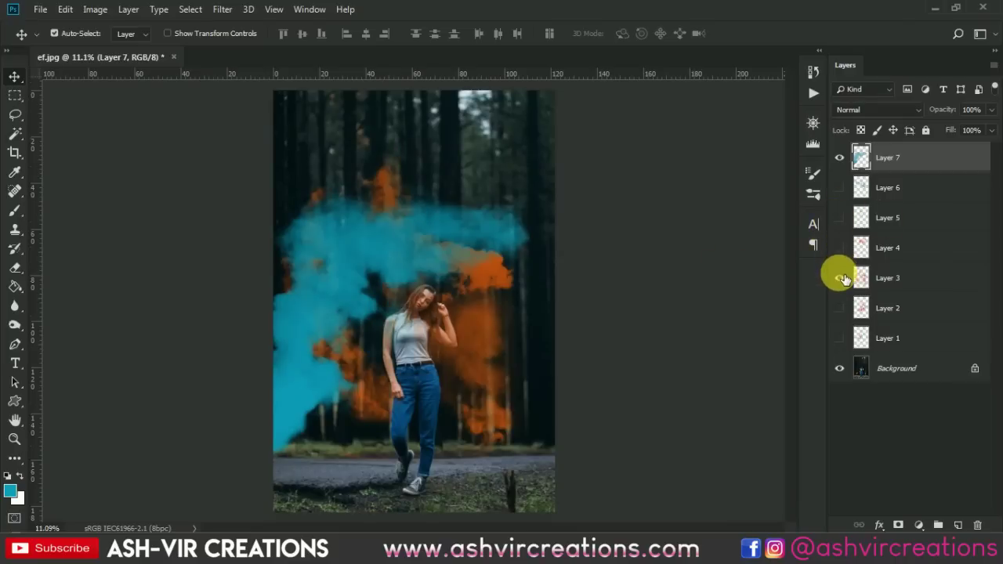
left_click(900, 276)
left_click_drag(491, 329, 545, 517)
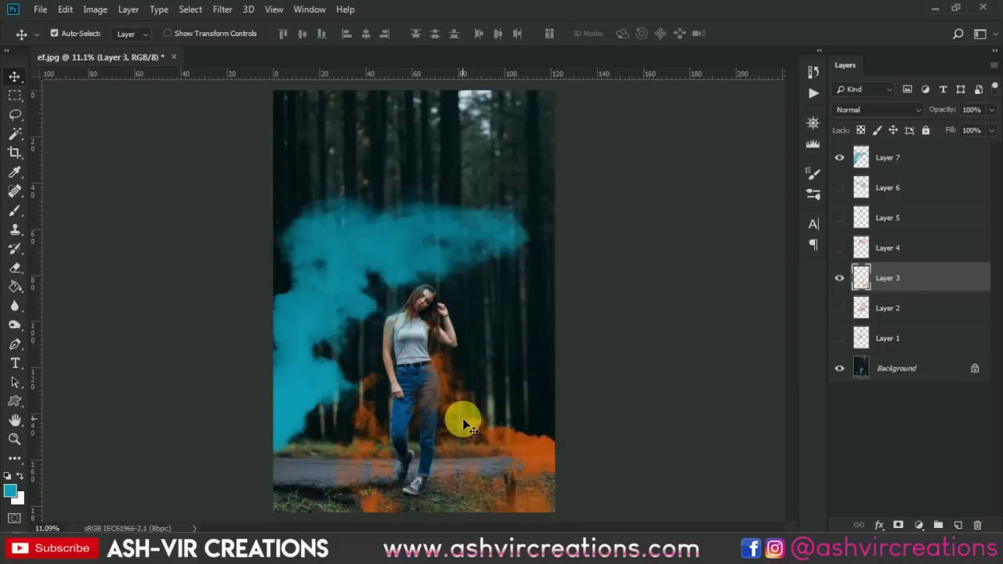
- Select Layer 7 and add a new empty layer above it
scroll(462, 423, "up", 3)
scroll(462, 424, "down", 3)
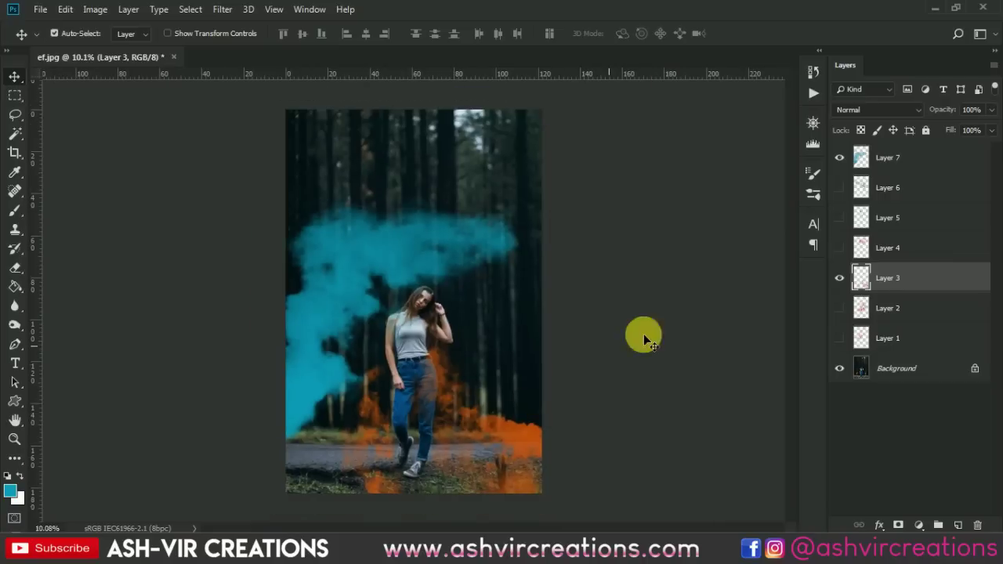
left_click(945, 147)
left_click(958, 524)
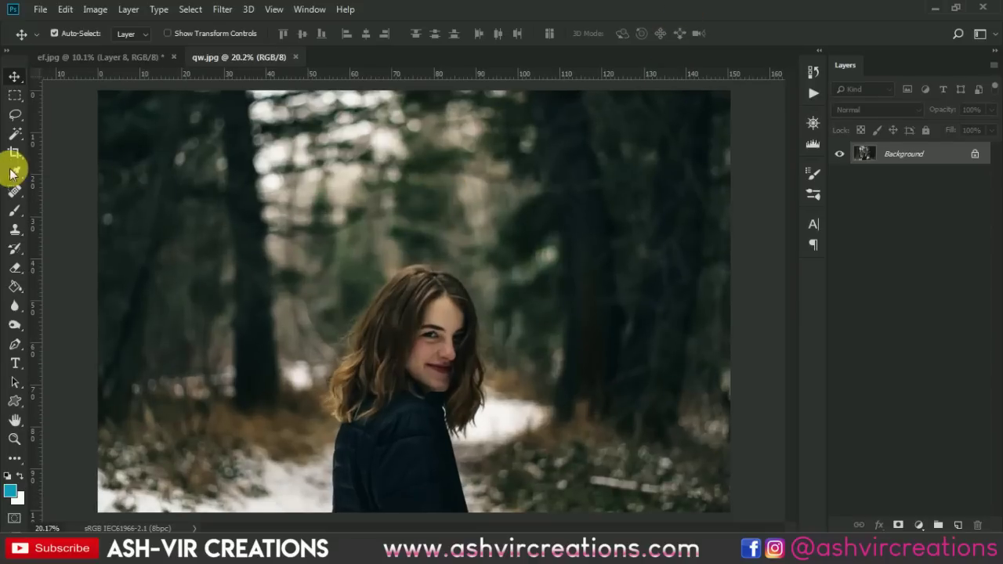
- Activate the Brush tool in qw.jpg and change the foreground color to orange eb6c06
left_click(16, 209)
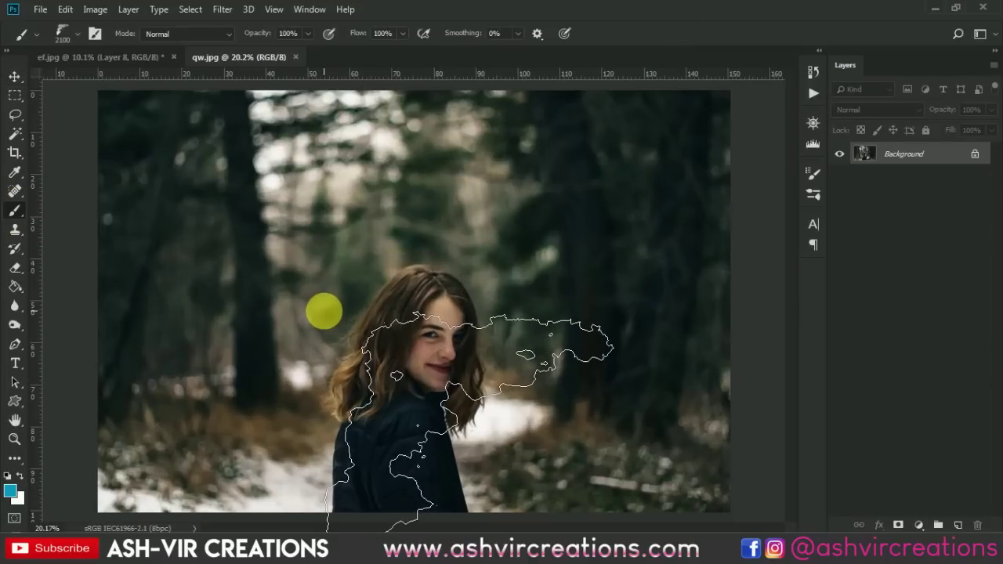
left_click(10, 492)
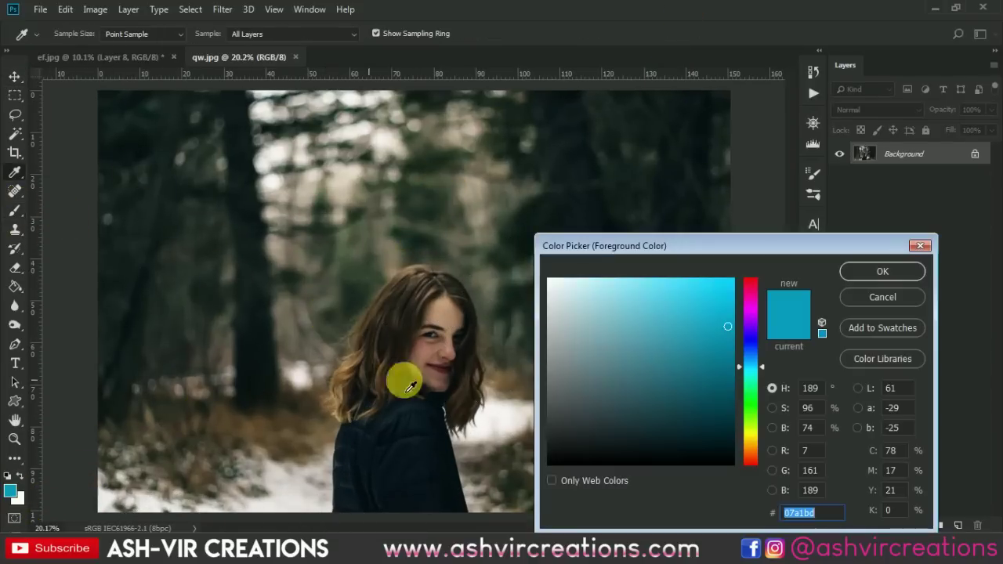
left_click(749, 453)
left_click_drag(751, 454, 753, 450)
left_click(736, 299)
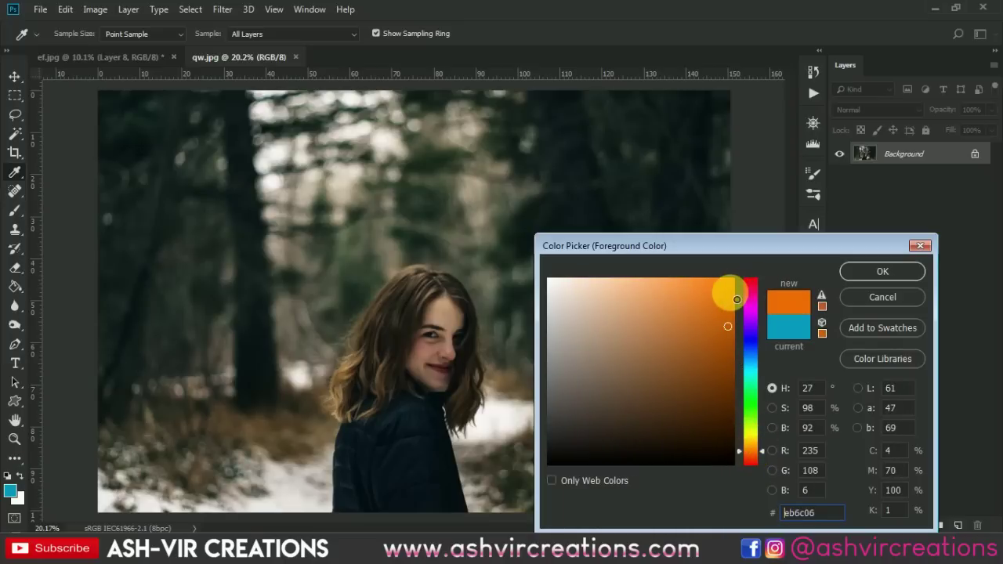
left_click(889, 269)
- Add a new layer, reduce the smoke brush to 1900 px and stamp orange smoke behind the woman's back and hair
left_click(958, 522)
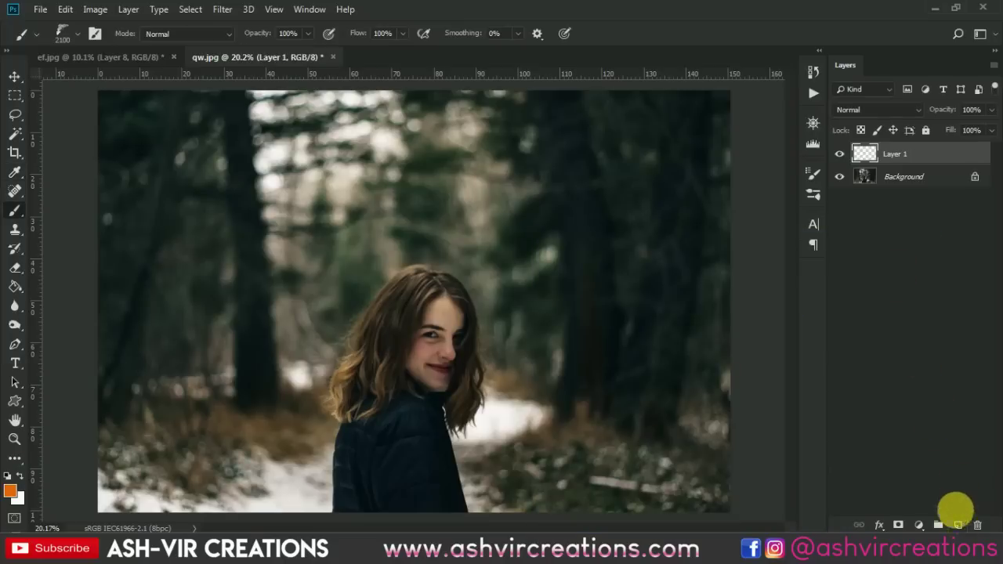
key("ctrl+minus")
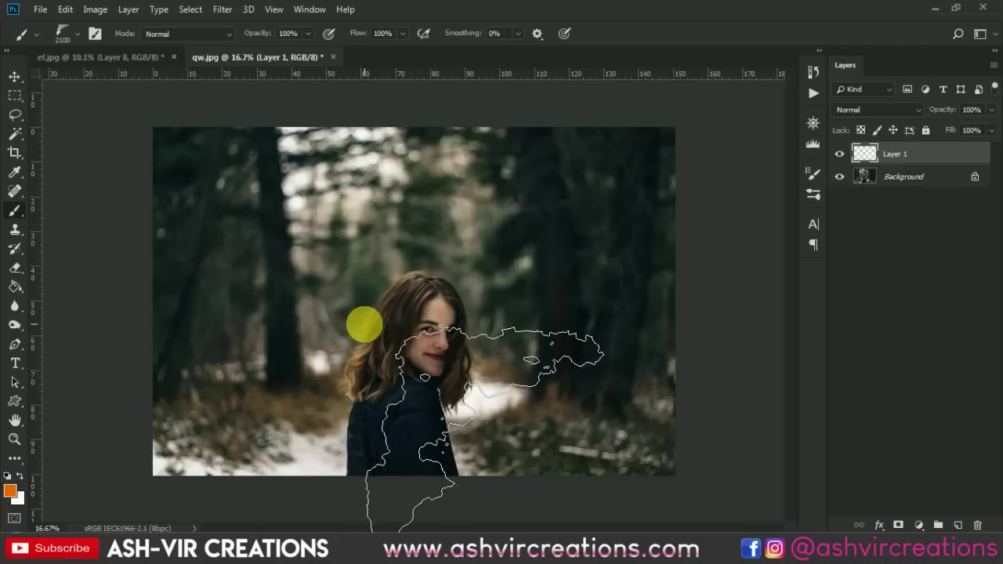
key("bracketleft")
key("bracketleft")
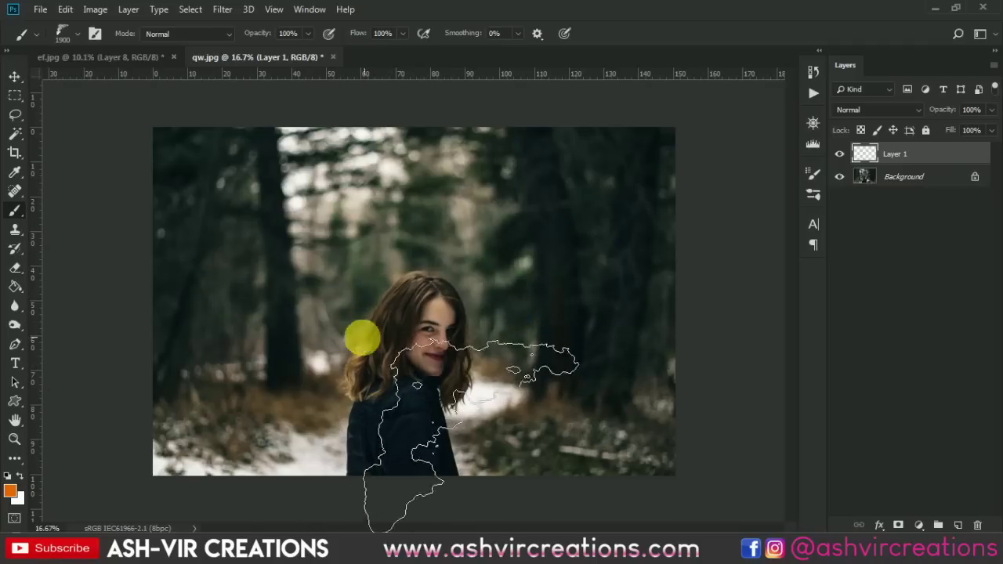
left_click(324, 366)
left_click(324, 367)
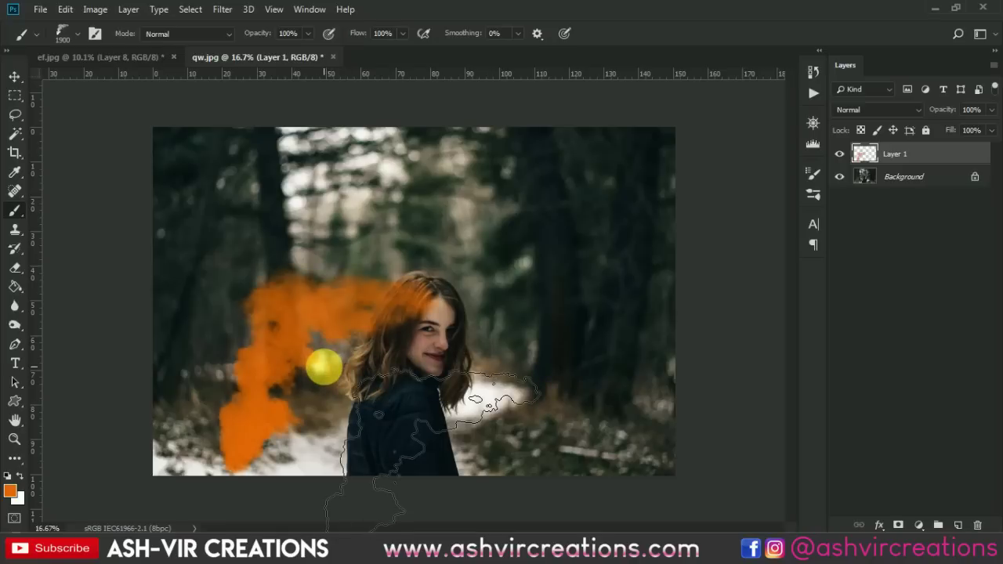
- Flip the orange smoke on Layer 1 horizontally and move it in front of the woman's face side
key("v")
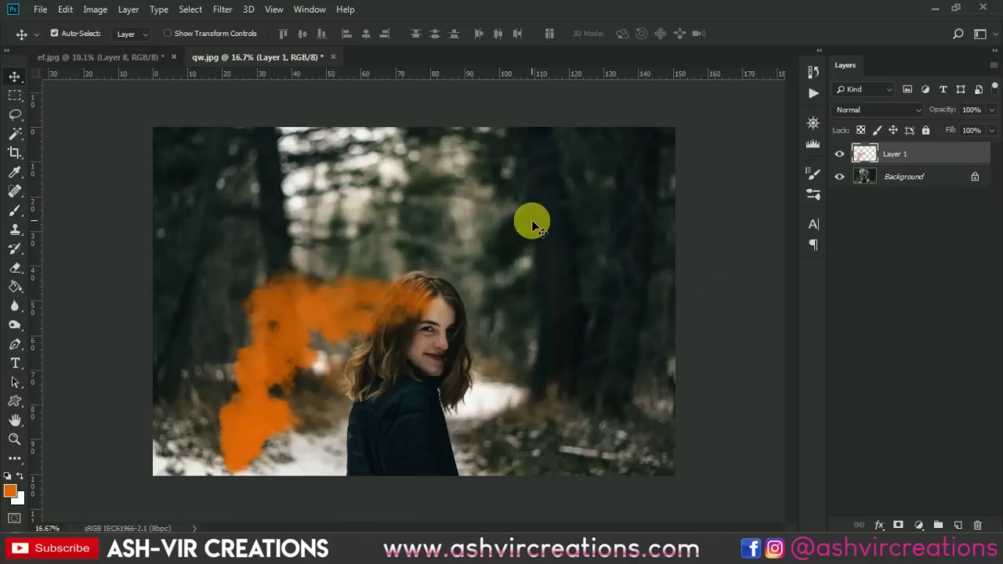
key("ctrl+t")
right_click(358, 430)
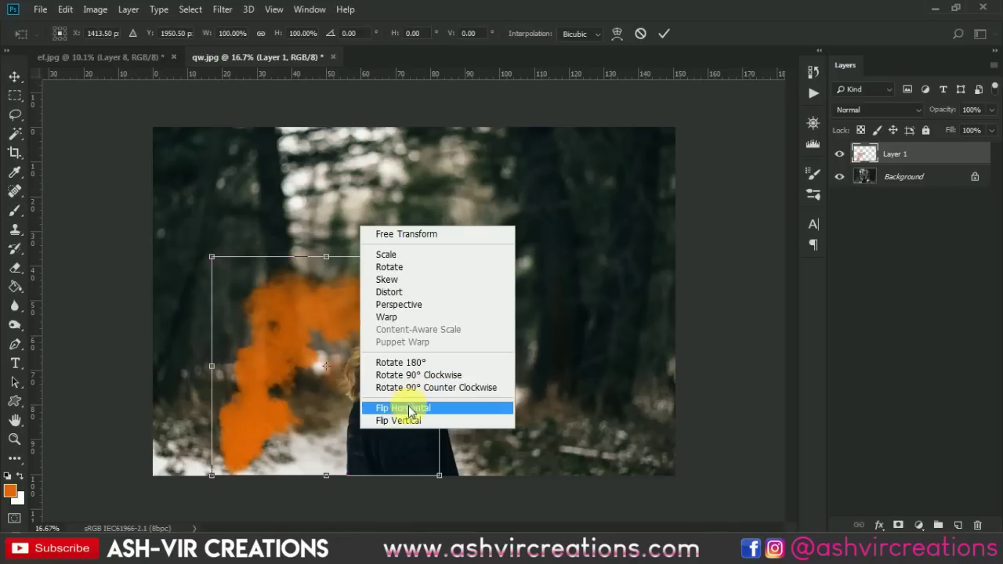
left_click(403, 409)
left_click_drag(309, 383, 574, 361)
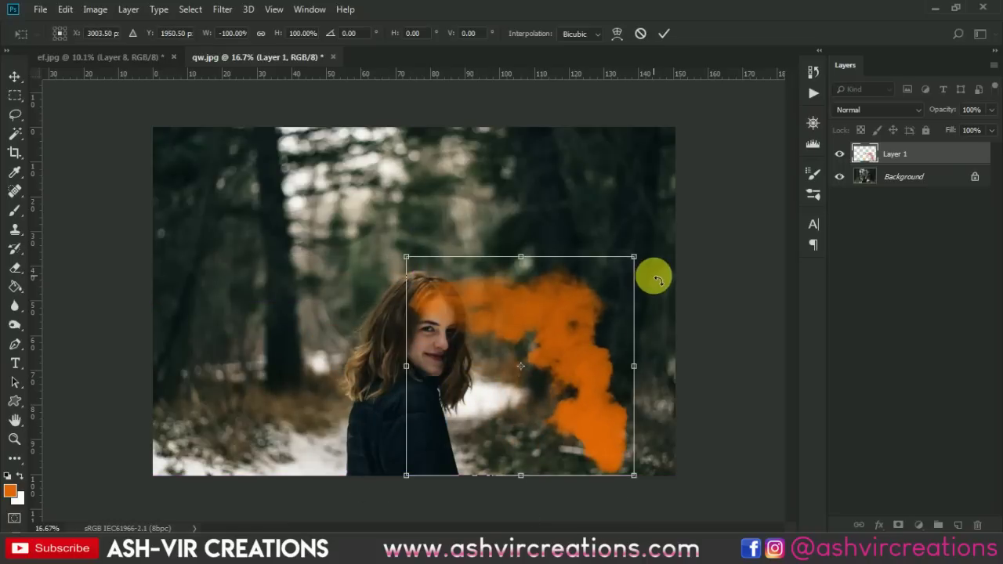
- Scale the orange smoke to about 129%, rotate it about 5° counter-clockwise and move it down over the woman's jacket
left_click_drag(634, 260, 660, 226)
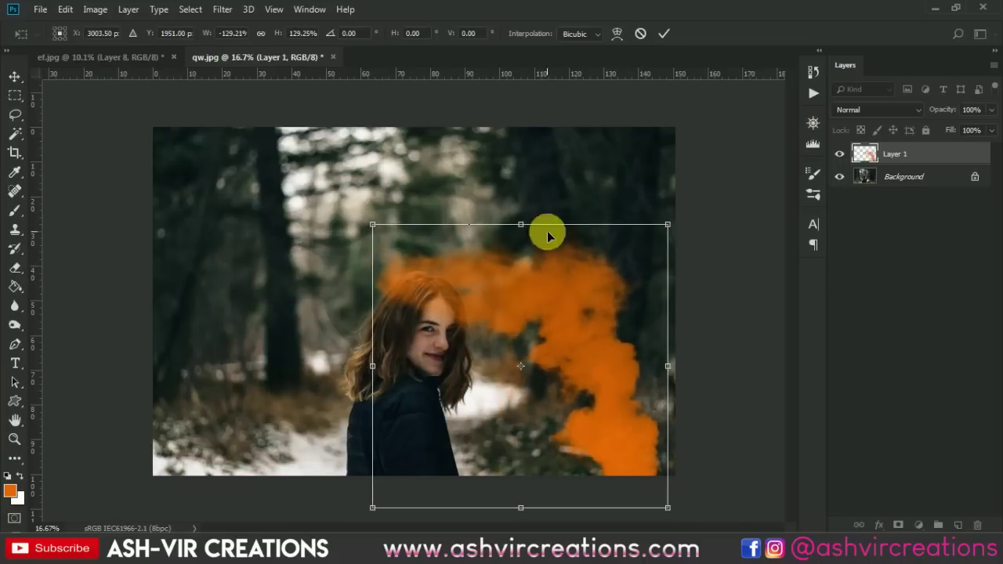
left_click_drag(552, 183, 462, 196)
left_click_drag(639, 236, 674, 300)
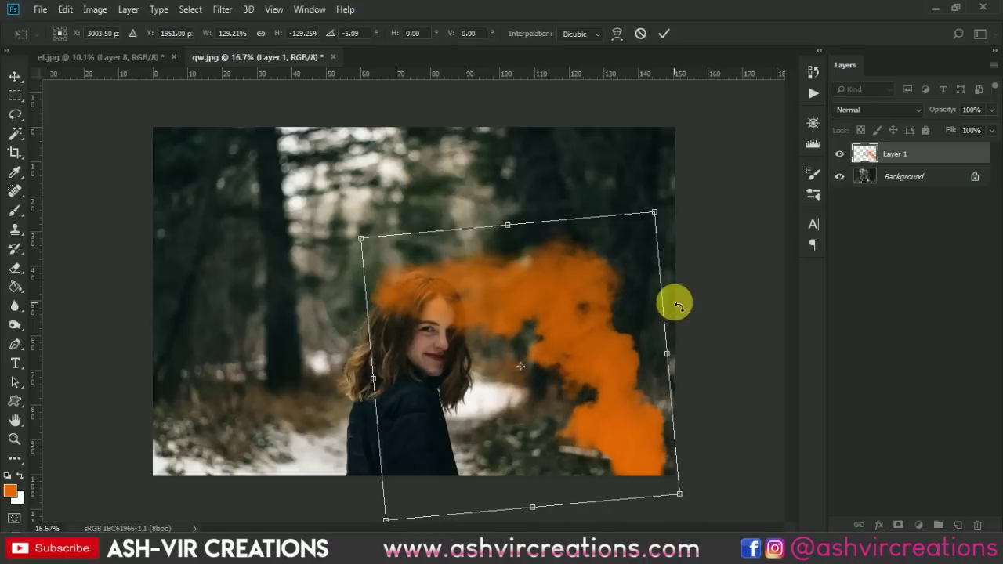
left_click_drag(539, 366, 448, 440)
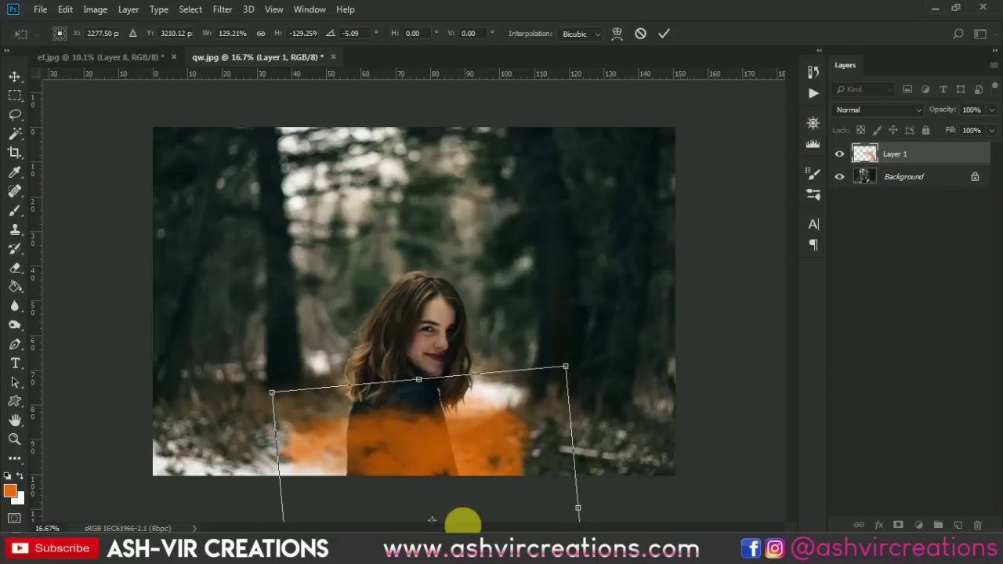
key("Return")
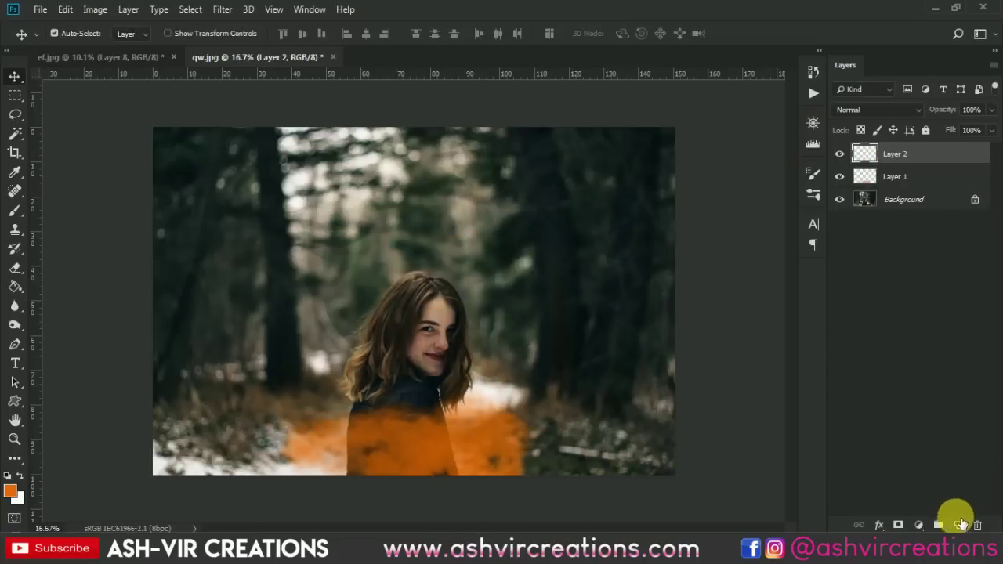
- Activate the Brush tool for Layer 2 and choose the tall, wispy smoke brush preset
left_click(14, 210)
right_click(525, 217)
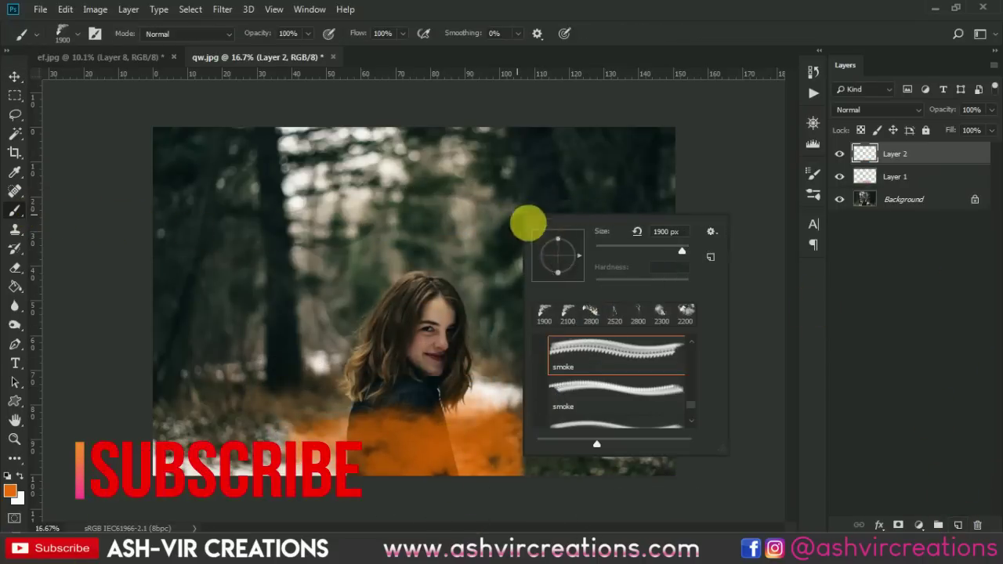
key("ctrl+0")
scroll(640, 345, "down", 3)
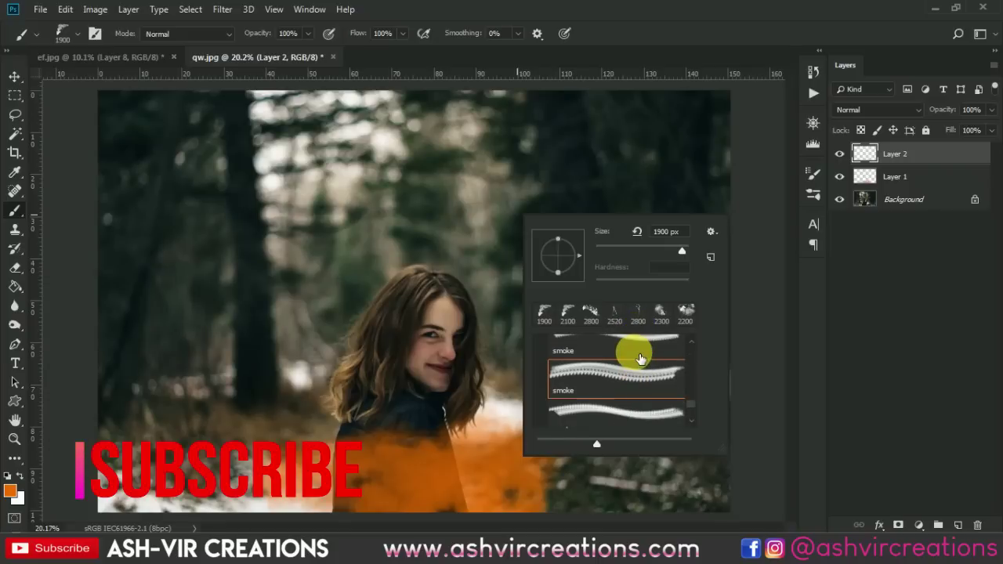
double_click(637, 368)
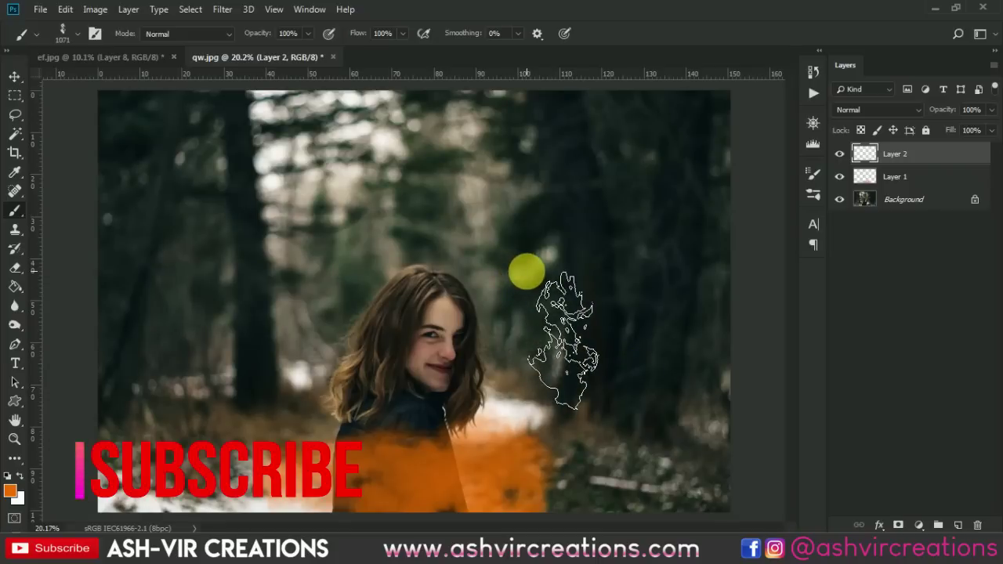
- Enlarge the smoke brush to 1800 px and stamp orange smoke on Layer 2 over the trees on the woman's face side
key("bracketright")
key("bracketright")
key("bracketright")
key("bracketright")
key("bracketright")
key("bracketright")
key("bracketright")
key("bracketright")
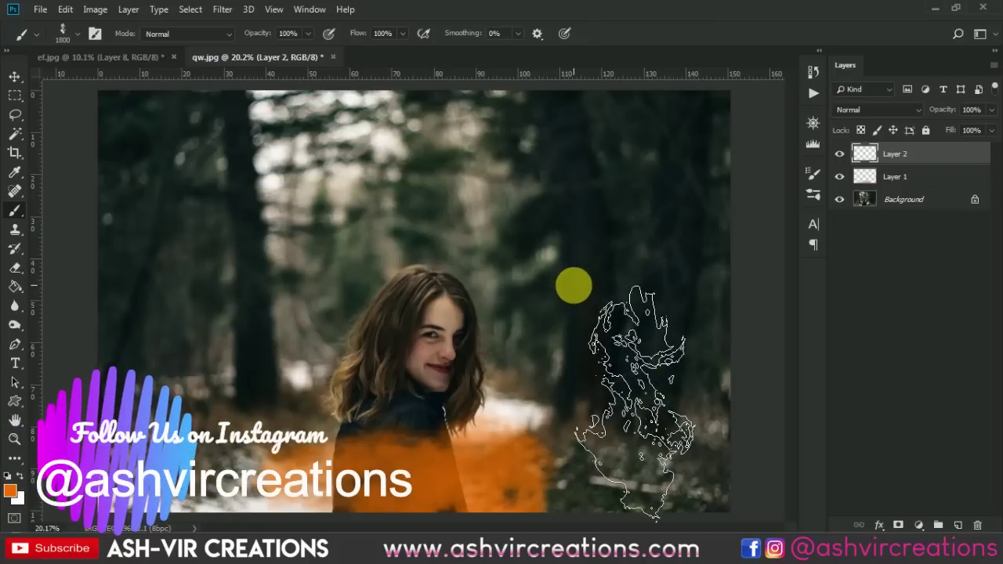
left_click(574, 286)
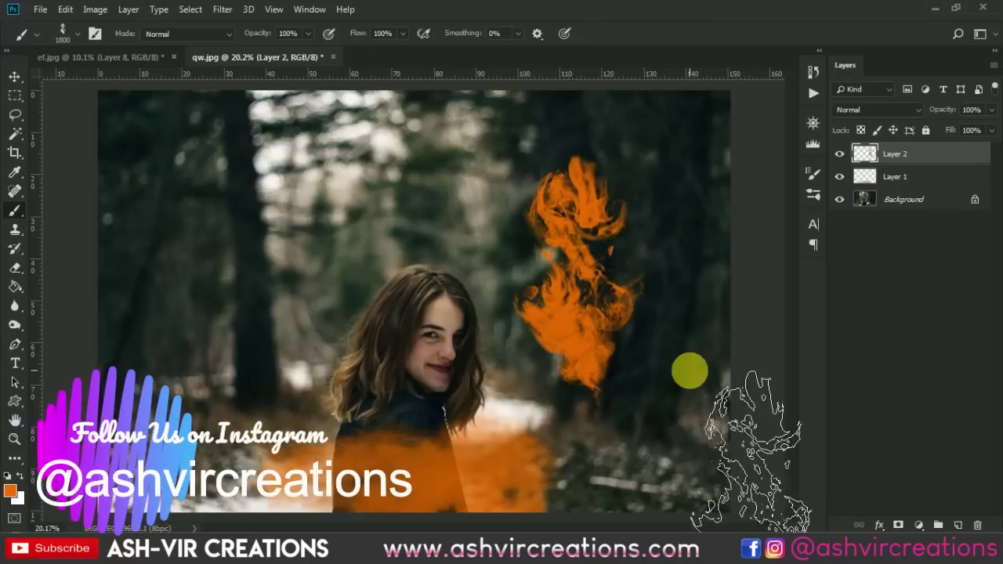
- Scale Layer 2's orange smoke to about 203% and move it partly beyond the photo's lower-right edge
key("v")
scroll(653, 344, "down", 3)
key("ctrl+t")
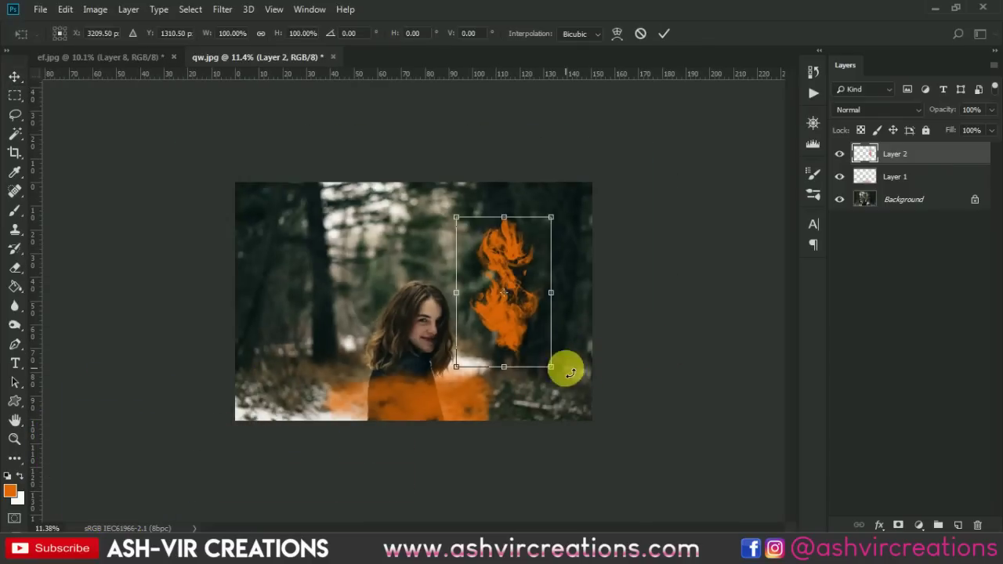
left_click_drag(559, 361, 600, 443)
left_click_drag(569, 298, 570, 339)
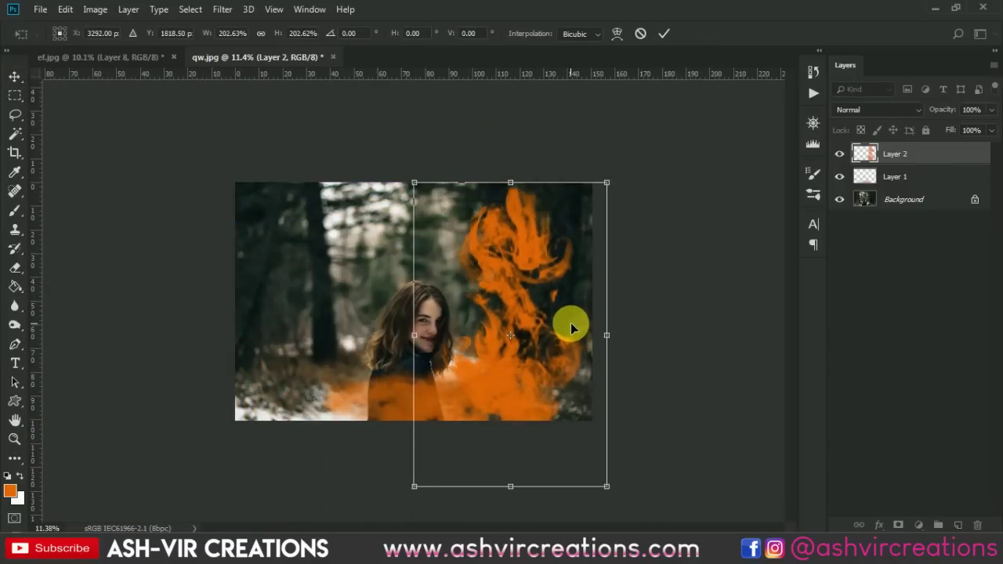
left_click_drag(537, 242, 607, 338)
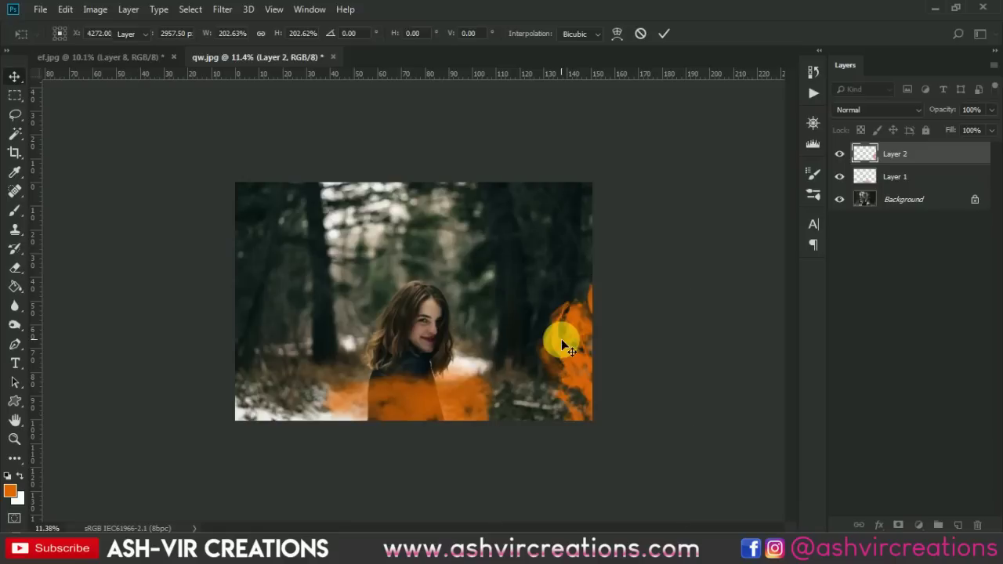
key("Return")
- Add a new layer, hide Layer 2, and stamp a different 1897 px orange smoke brush over the trees beside the woman
left_click(959, 525)
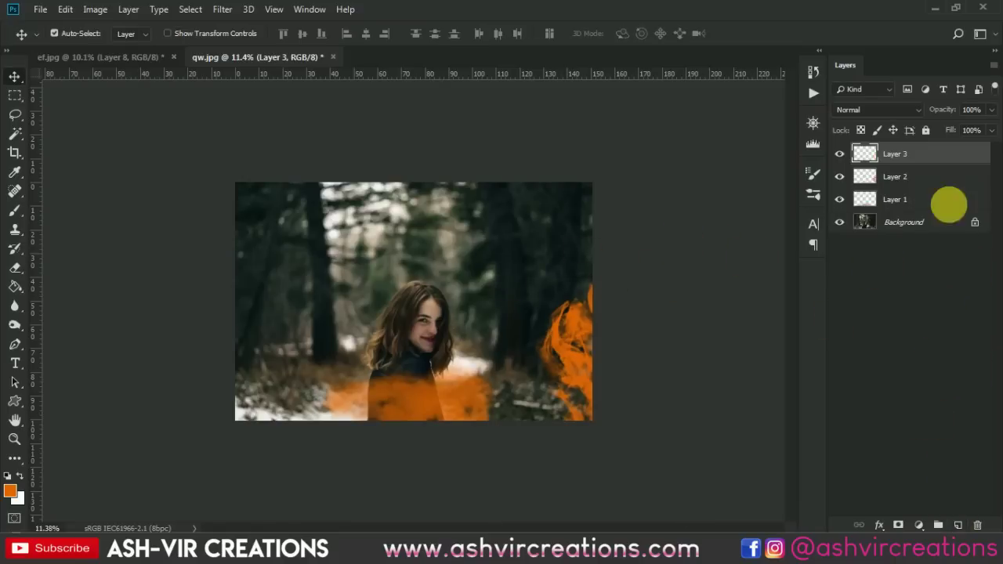
left_click(839, 176)
key("b")
right_click(480, 250)
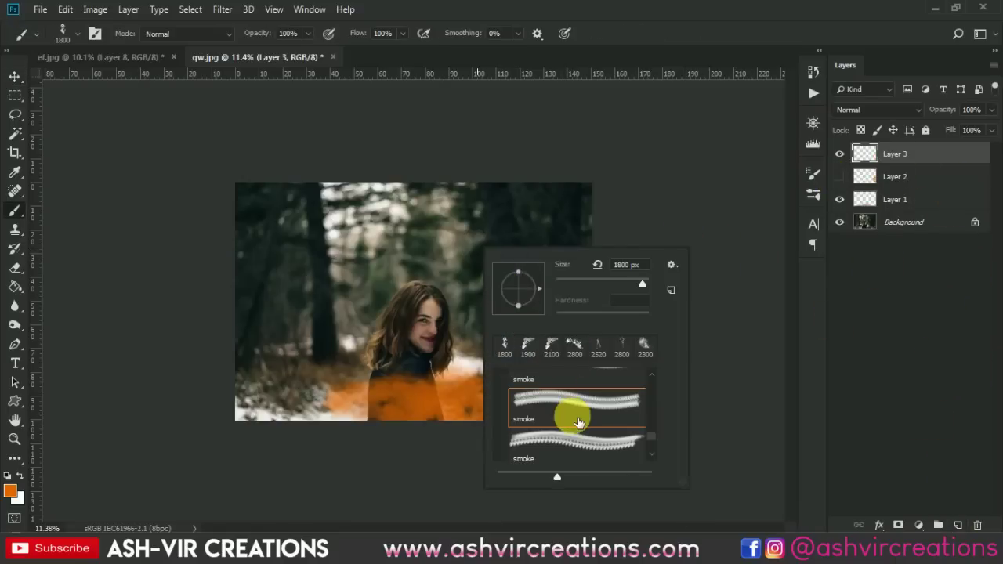
scroll(579, 417, "up", 1)
double_click(580, 401)
left_click(494, 309)
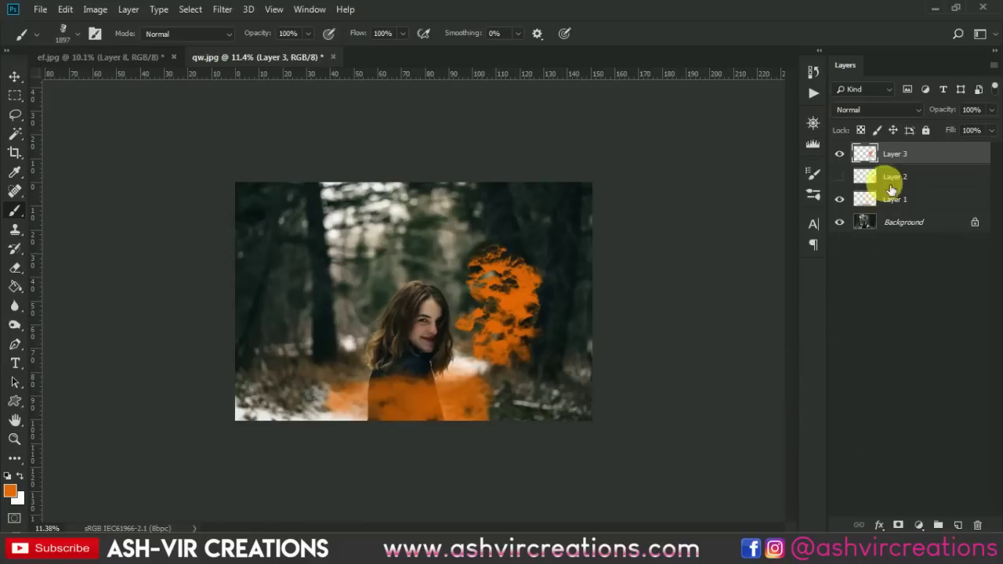
- Hide Layer 3, add a new layer and stamp a dense orange smoke cloud with a 2600 px brush beside the woman's head
left_click(839, 154)
left_click(957, 525)
right_click(479, 287)
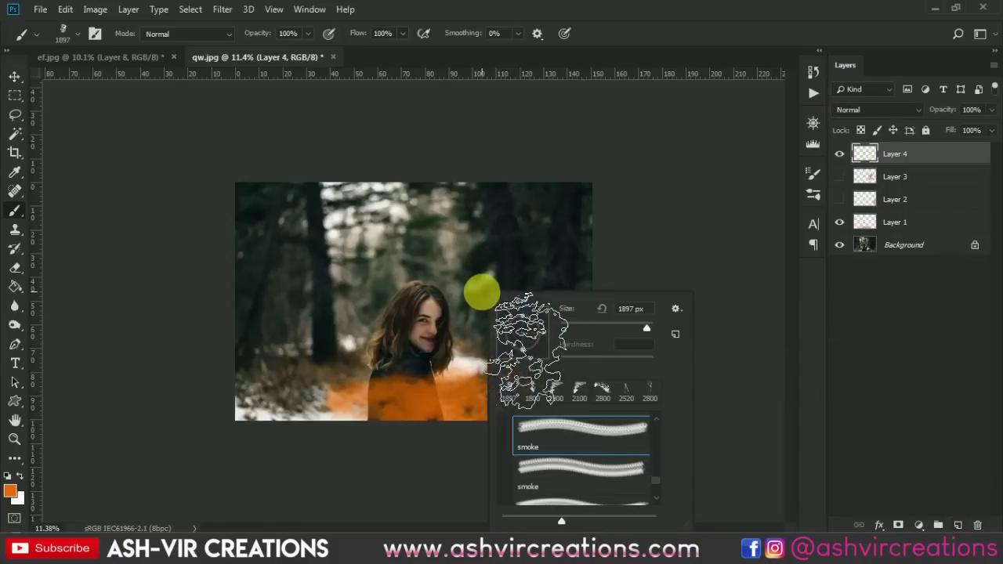
double_click(577, 436)
key("ctrl+plus")
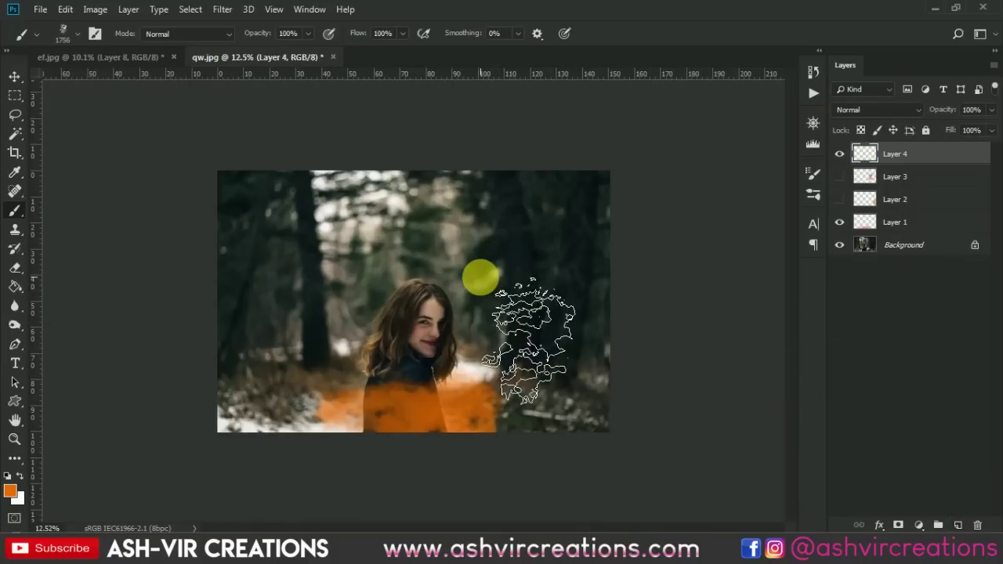
right_click(436, 286)
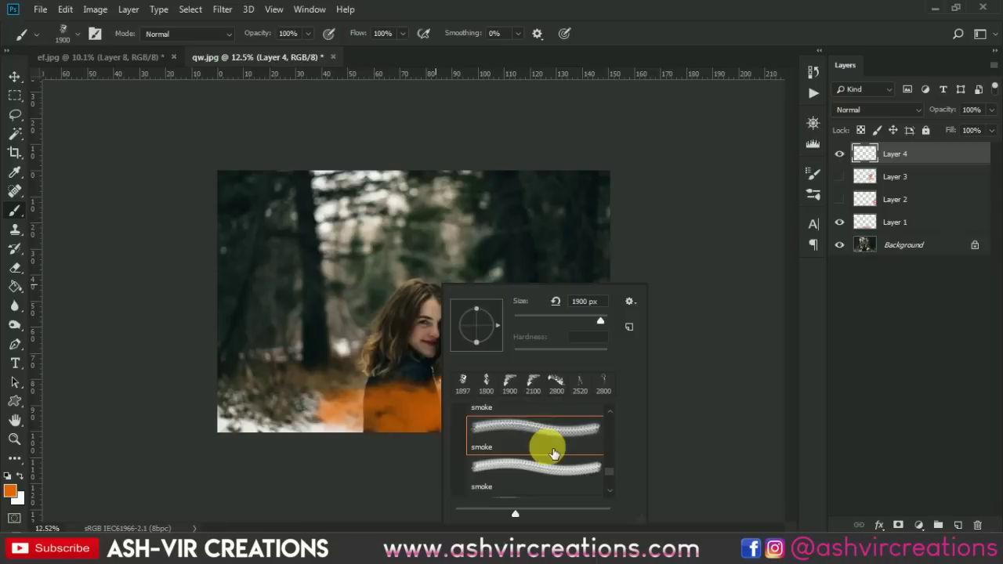
scroll(547, 448, "up", 4)
double_click(537, 457)
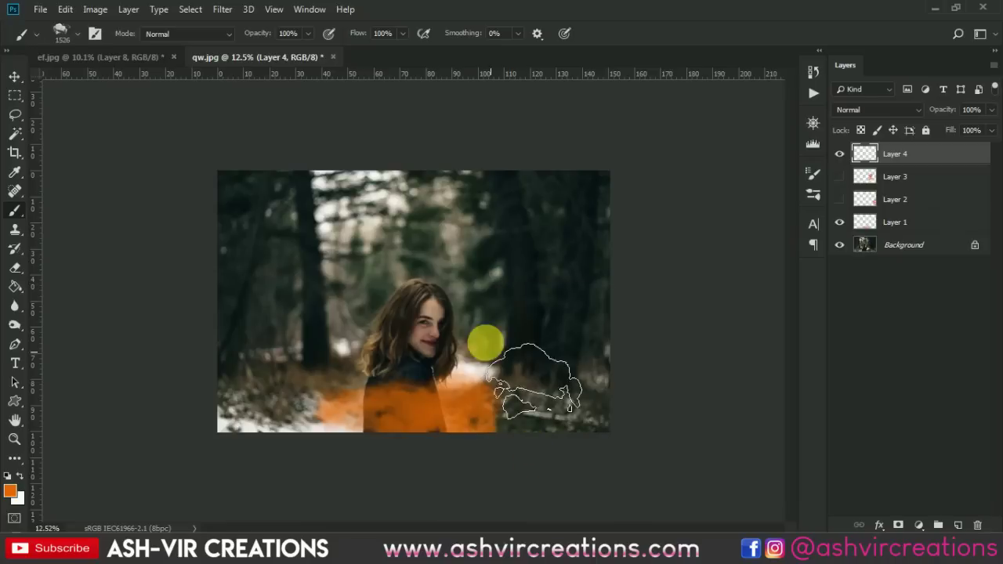
key("bracketright")
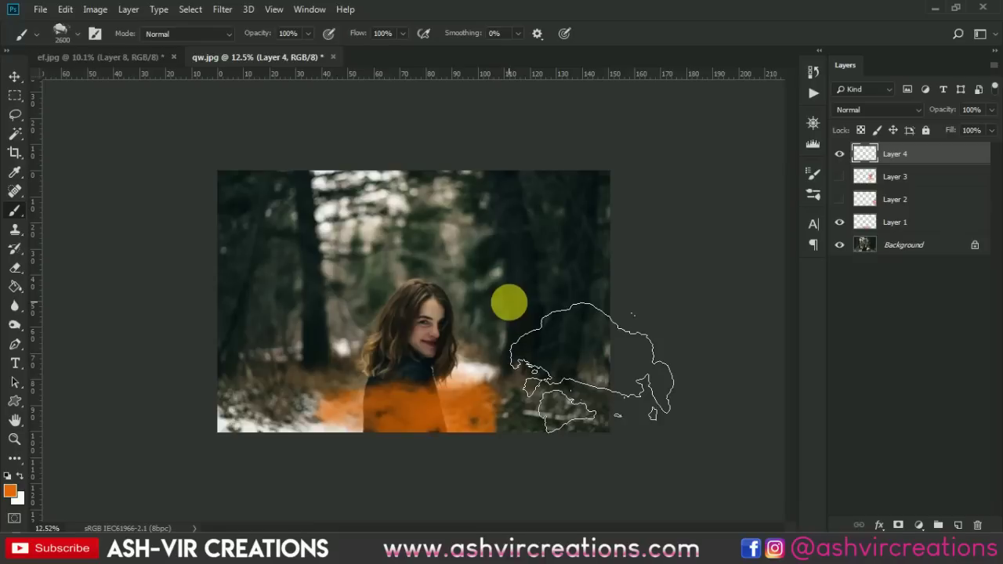
left_click(509, 302)
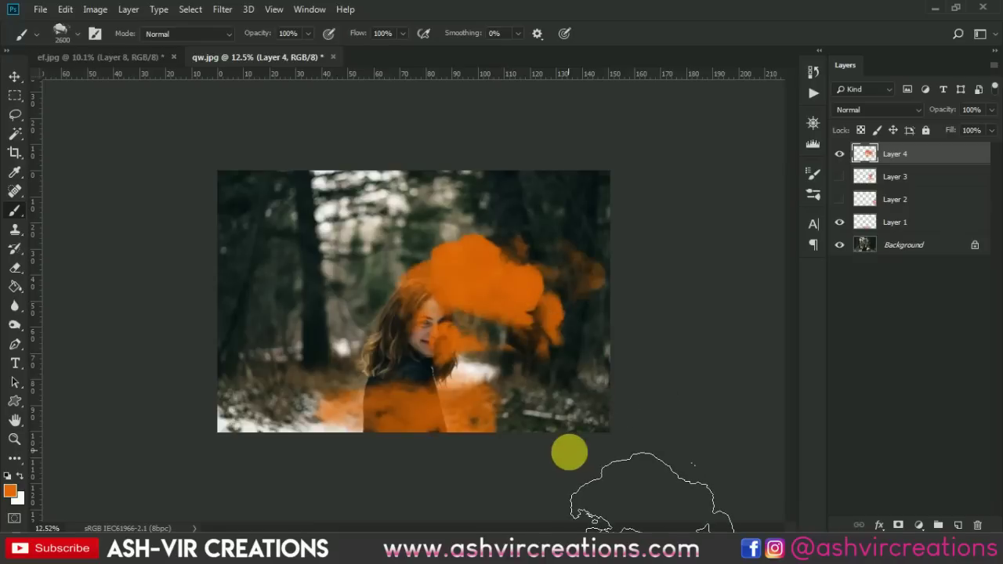
- Scale Layer 4's smoke cloud to about 167% and move it to the photo's upper-right corner
key("v")
key("ctrl+t")
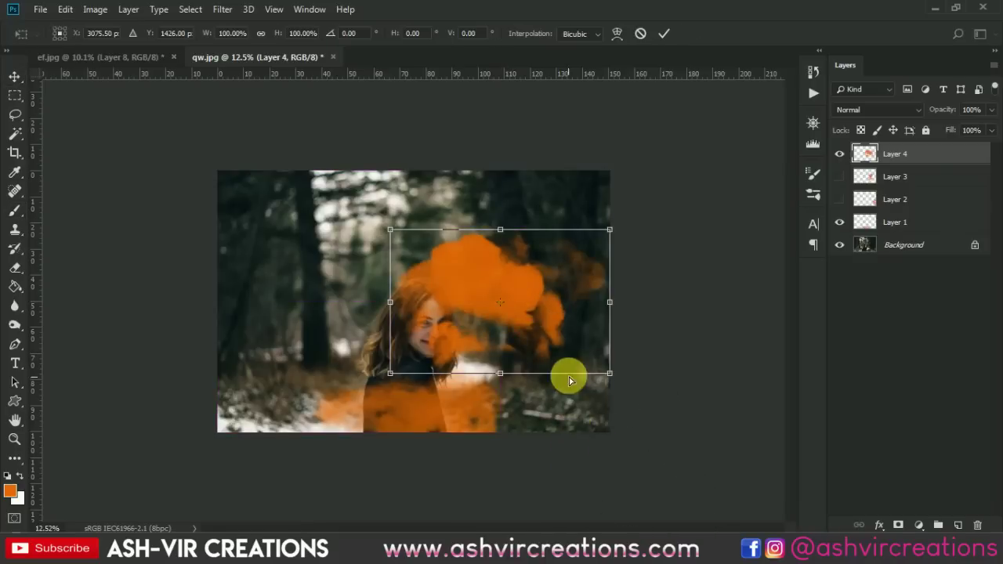
left_click_drag(571, 325, 404, 286)
left_click_drag(454, 333, 520, 385)
left_click_drag(443, 296, 695, 390)
left_click_drag(584, 358, 584, 233)
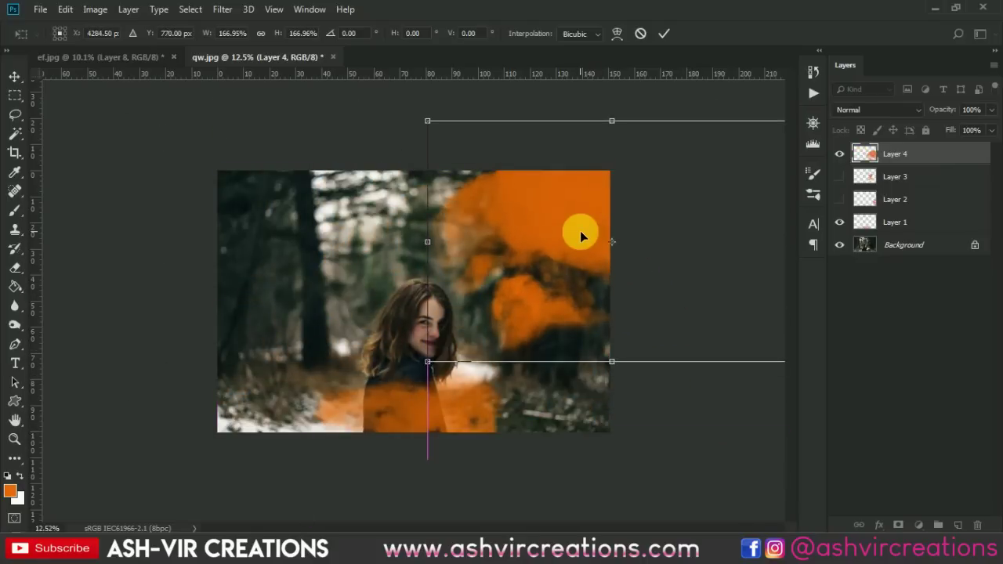
key("Return")
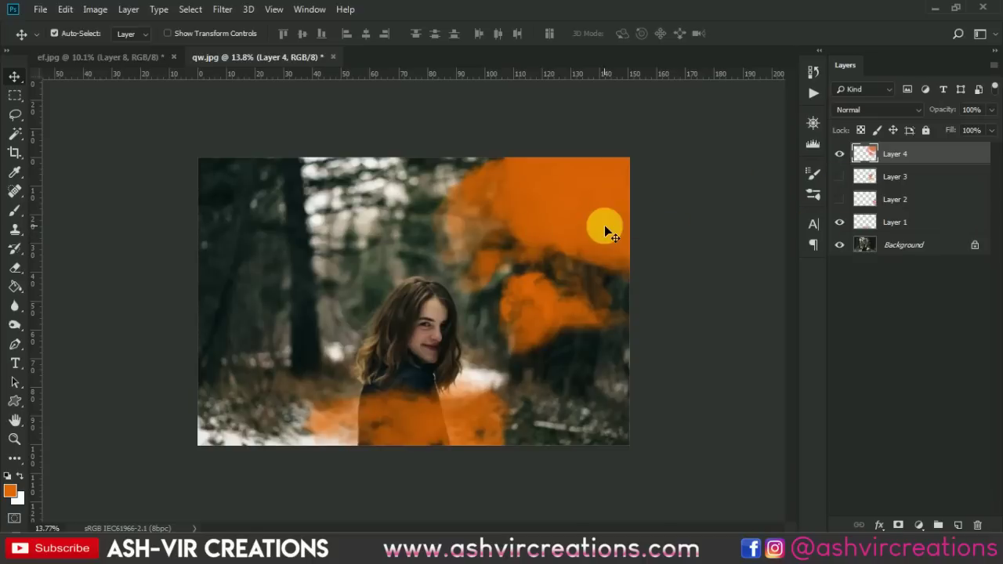
- Turn Layer 4's smoke blue with a hue shift of -180 and move it farther into the photo's upper-right corner
key("ctrl+plus")
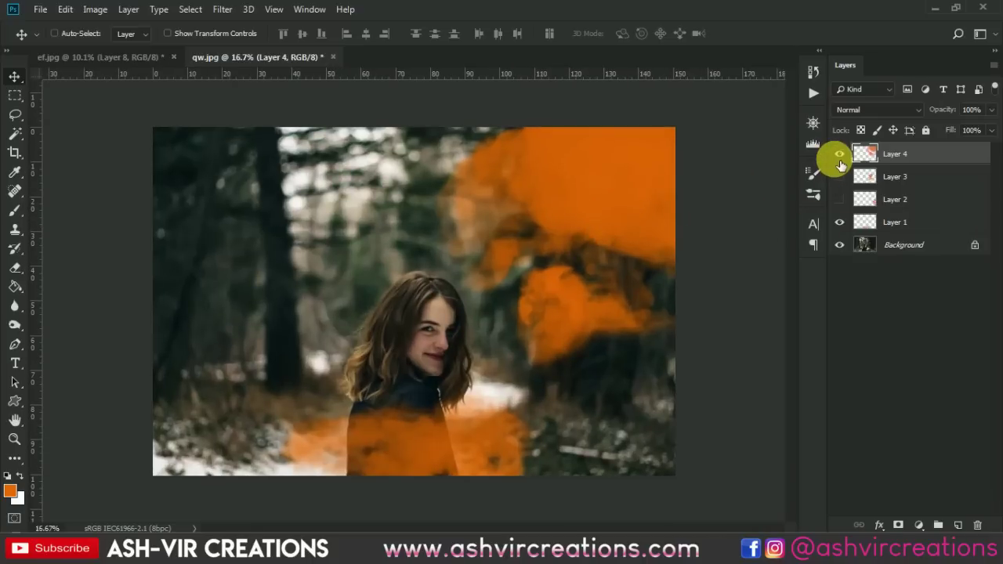
key("ctrl+u")
left_click_drag(760, 188, 694, 187)
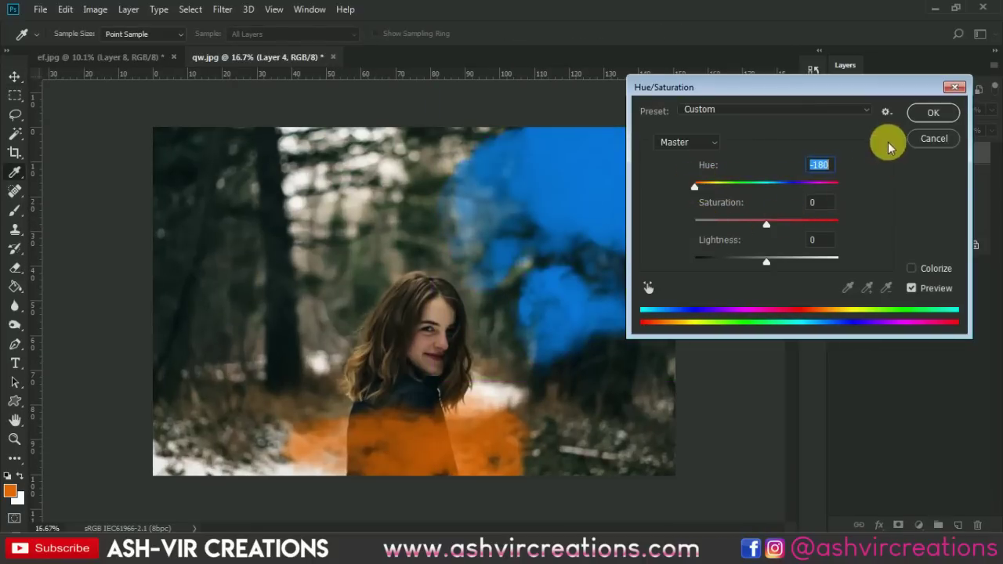
left_click(933, 115)
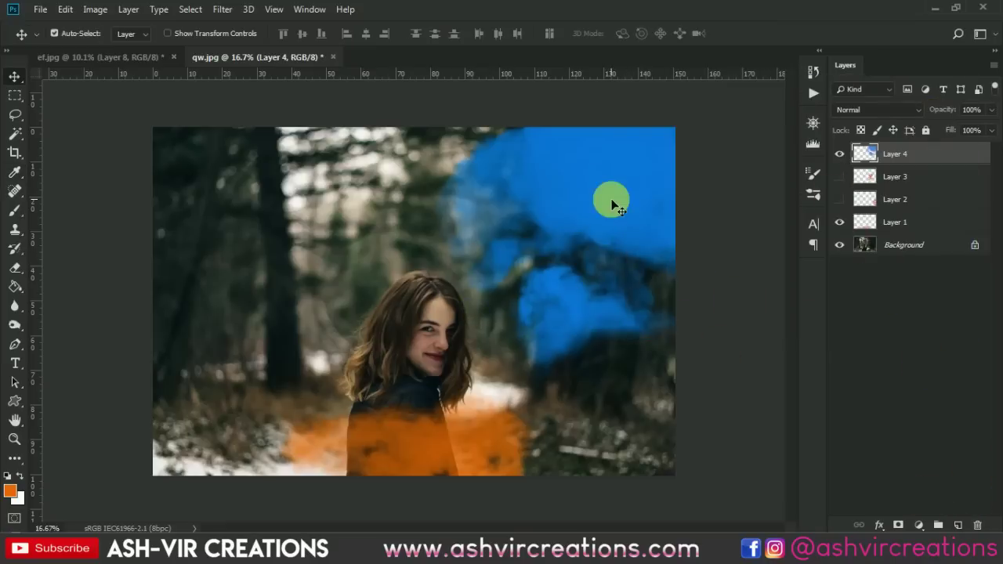
left_click_drag(611, 201, 670, 120)
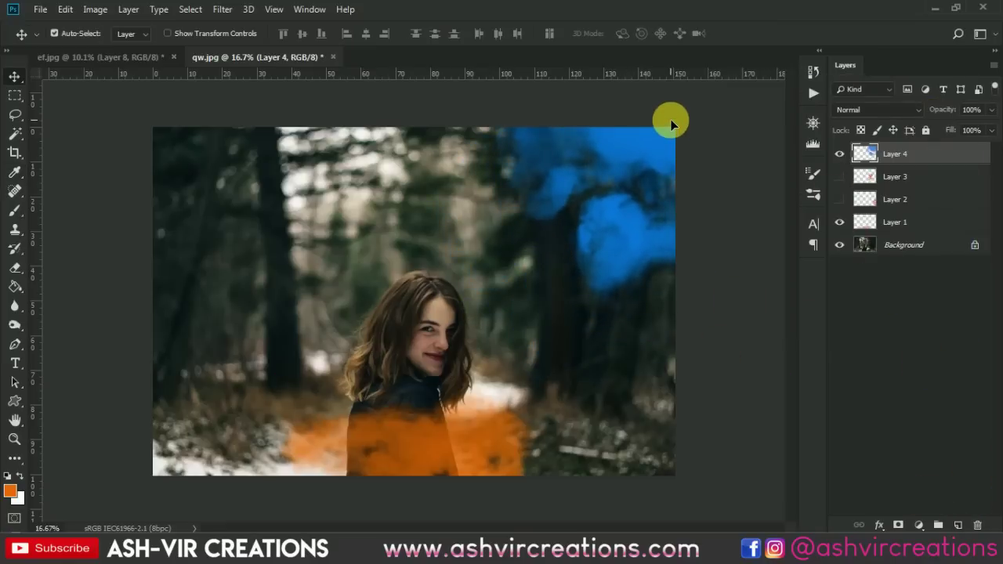
- Add a new layer and stamp orange smoke over the trees behind the woman's back using another smoke brush at 1600 px
left_click(957, 524)
key("b")
right_click(286, 264)
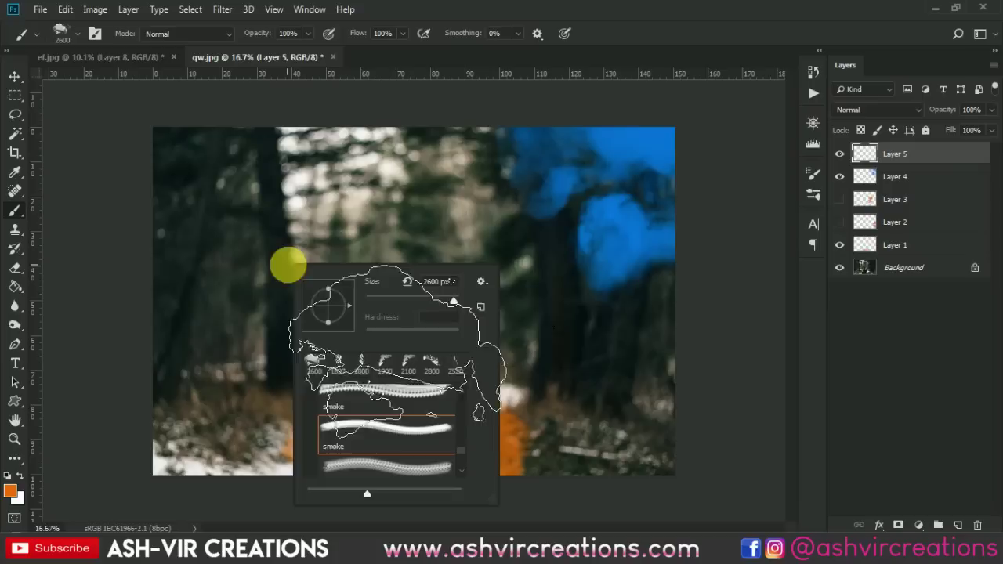
double_click(443, 393)
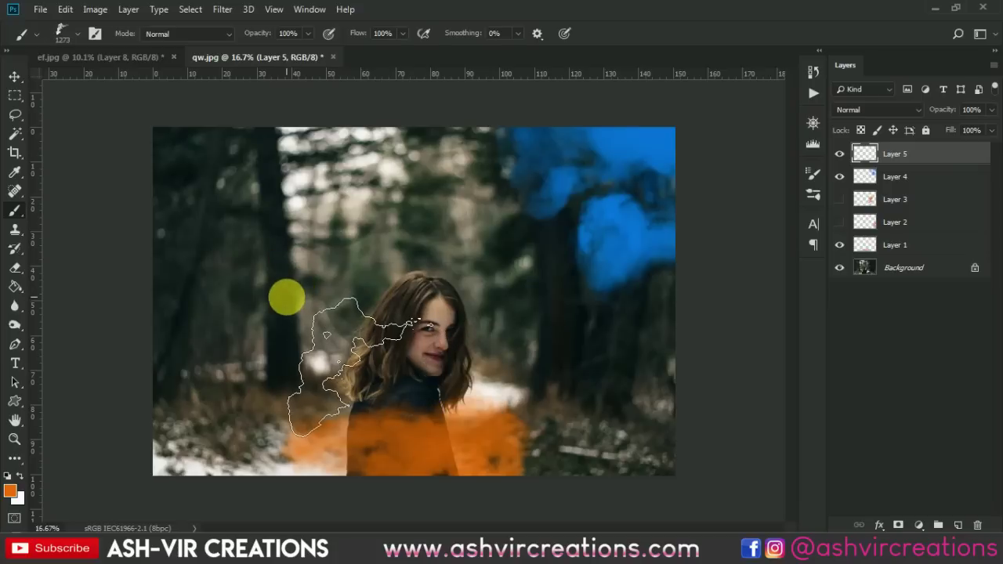
key("bracketright")
key("bracketright")
key("bracketright")
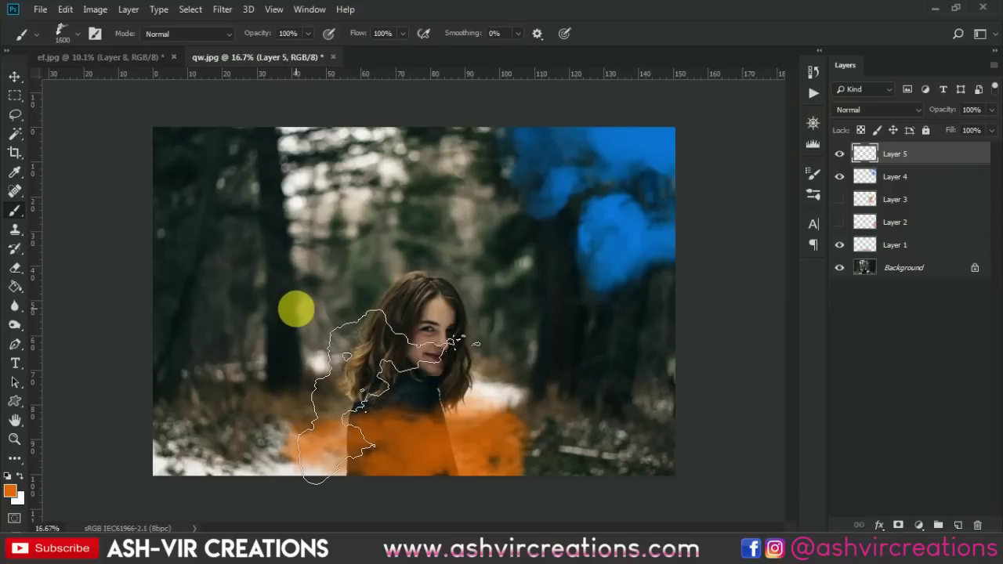
left_click(295, 310)
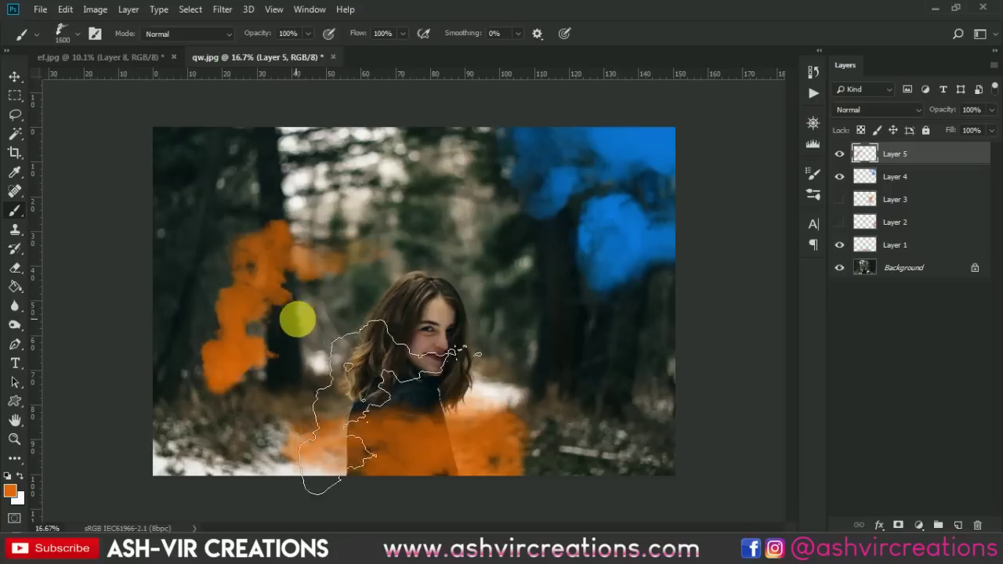
- Enlarge Layer 5's orange smoke and position it behind the woman's back, and lower Layer 1's smoke to the photo's bottom edge
left_click(507, 434)
key("v")
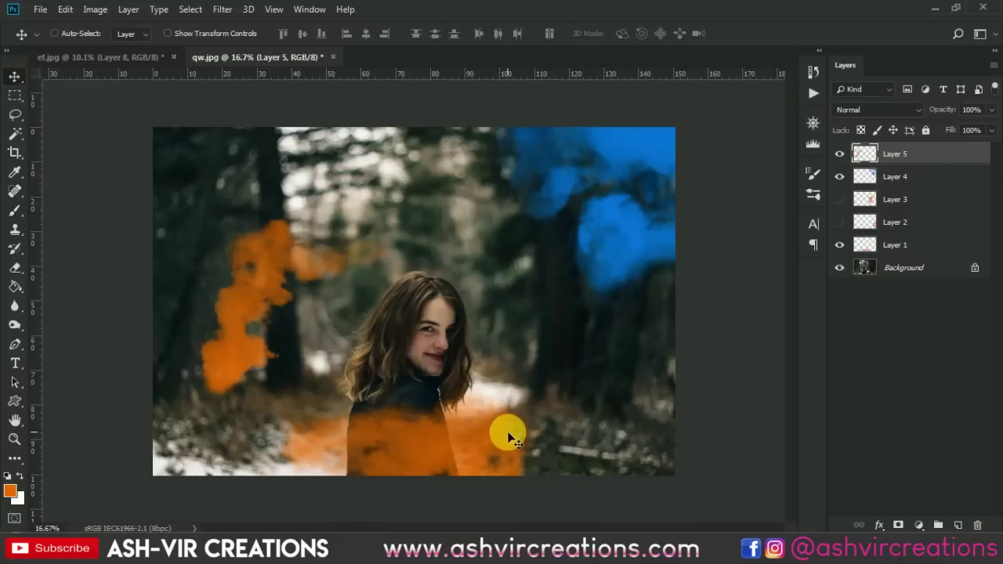
key("ctrl+t")
left_click_drag(387, 217, 478, 179)
left_click_drag(323, 300, 267, 361)
key("Return")
left_click_drag(442, 438, 447, 503)
scroll(410, 332, "down", 1)
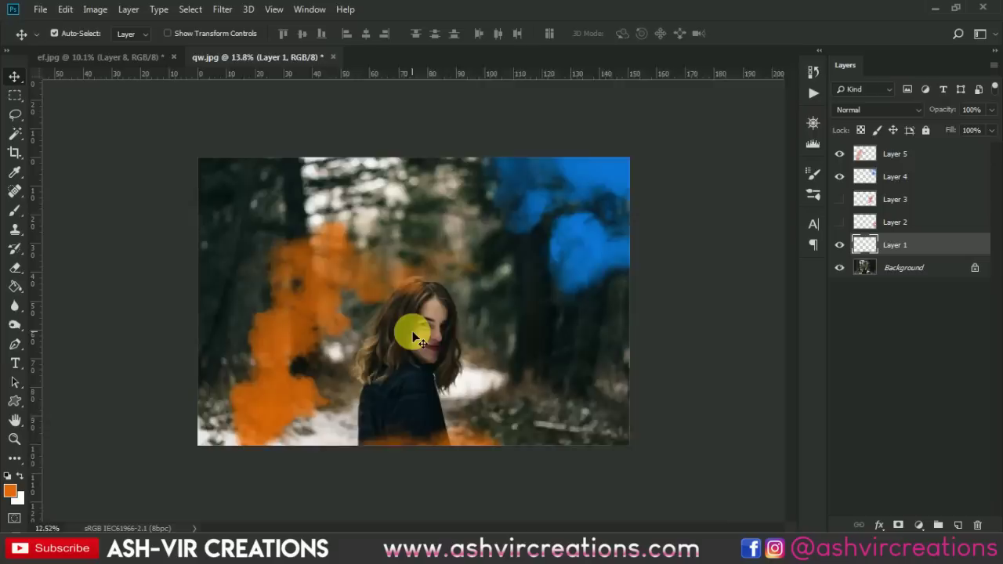
scroll(412, 331, "up", 2)
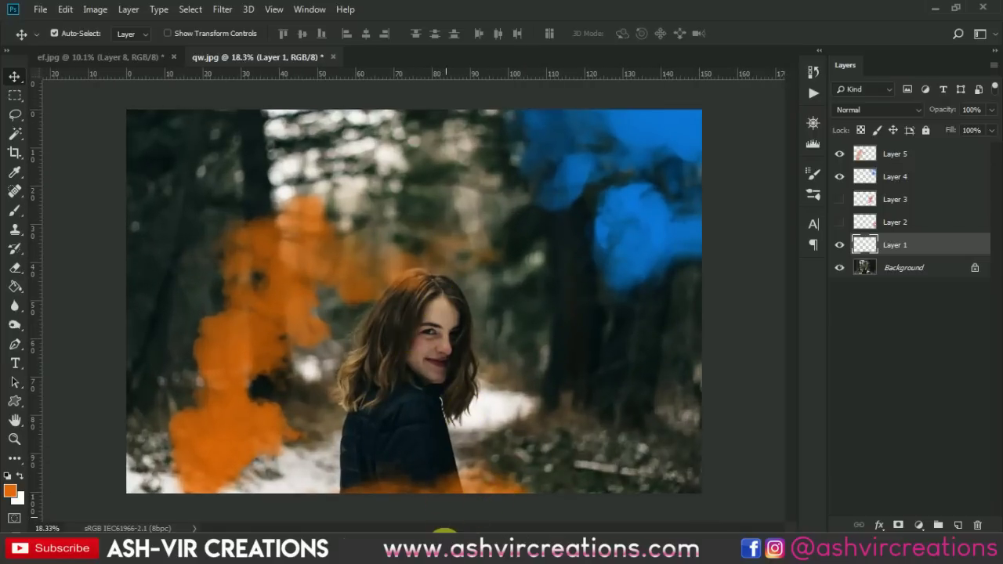
scroll(429, 275, "up", 1)
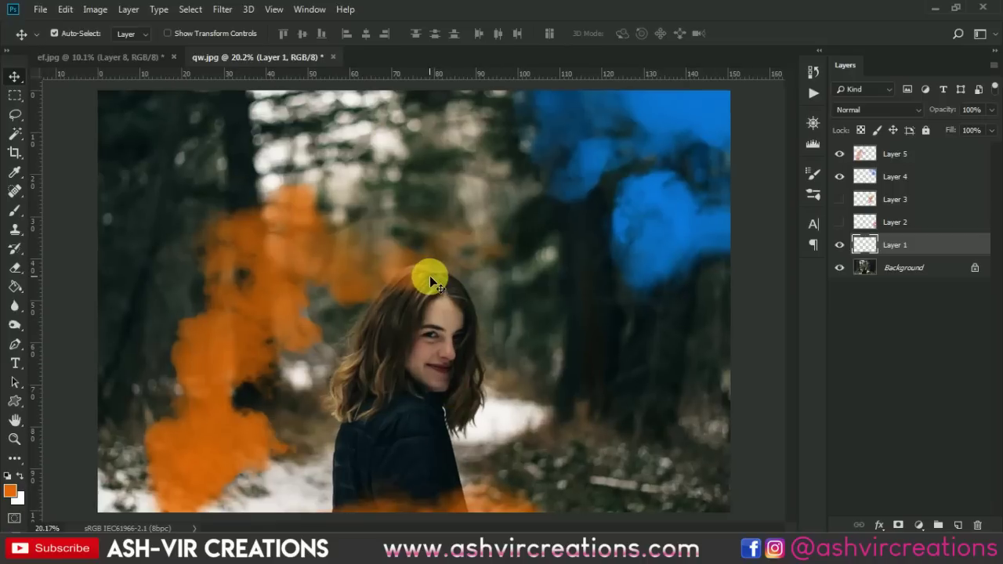
scroll(429, 276, "down", 2)
scroll(428, 276, "up", 1)
scroll(429, 276, "up", 1)
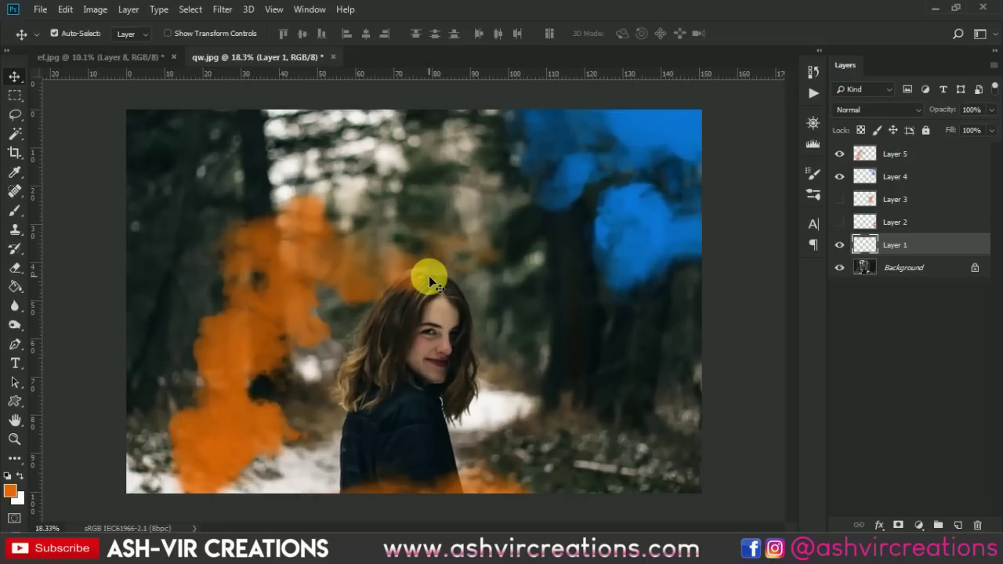
scroll(428, 276, "down", 1)
scroll(428, 275, "up", 1)
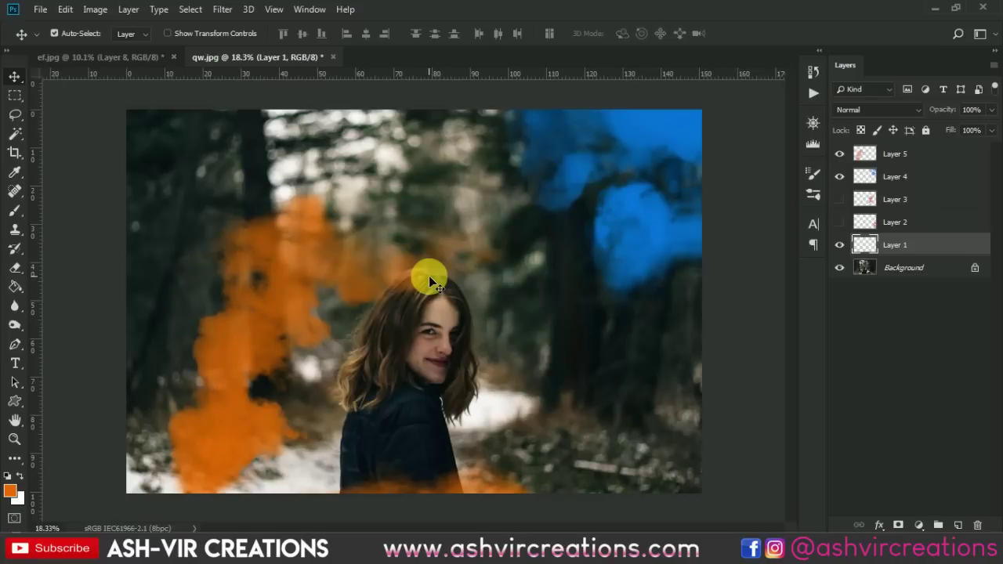